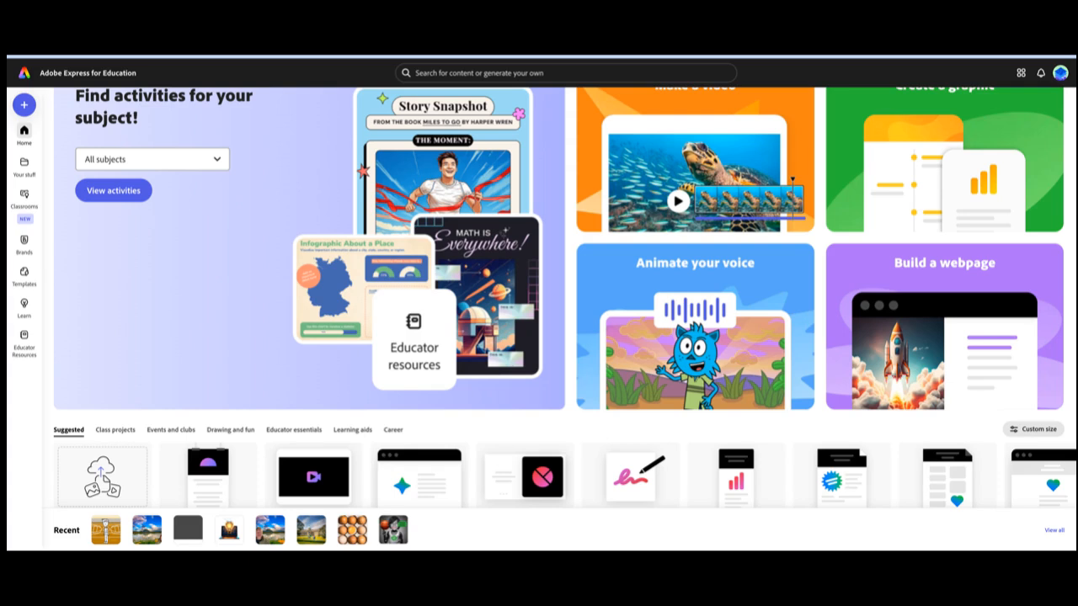
Start an Animate your voice project with the Lootie backpack character and the Minimalist Beach background
click(647, 321)
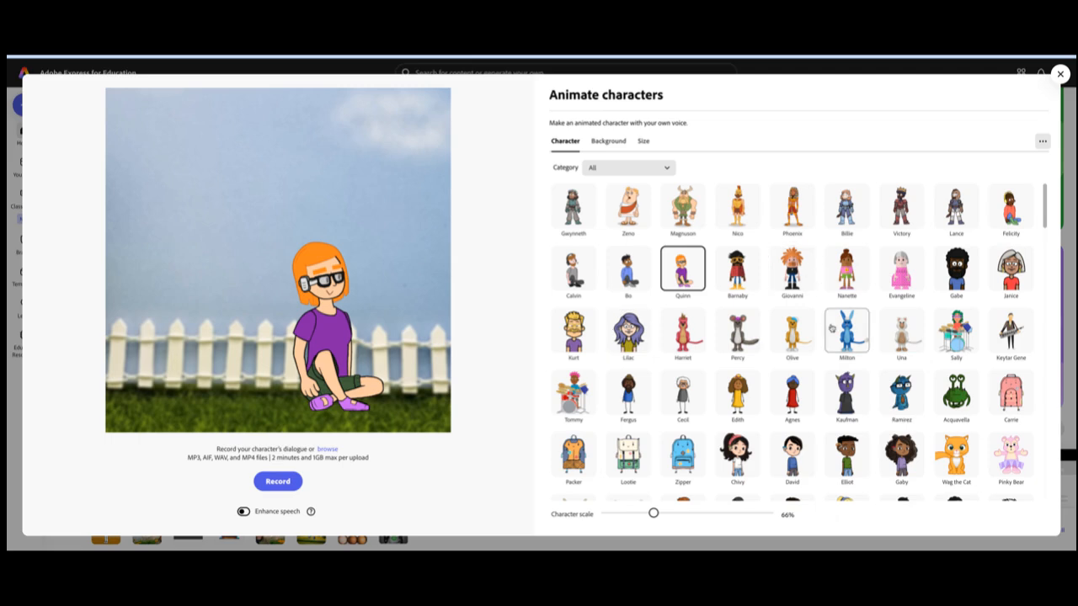
scroll(824, 306, down, 3)
click(796, 267)
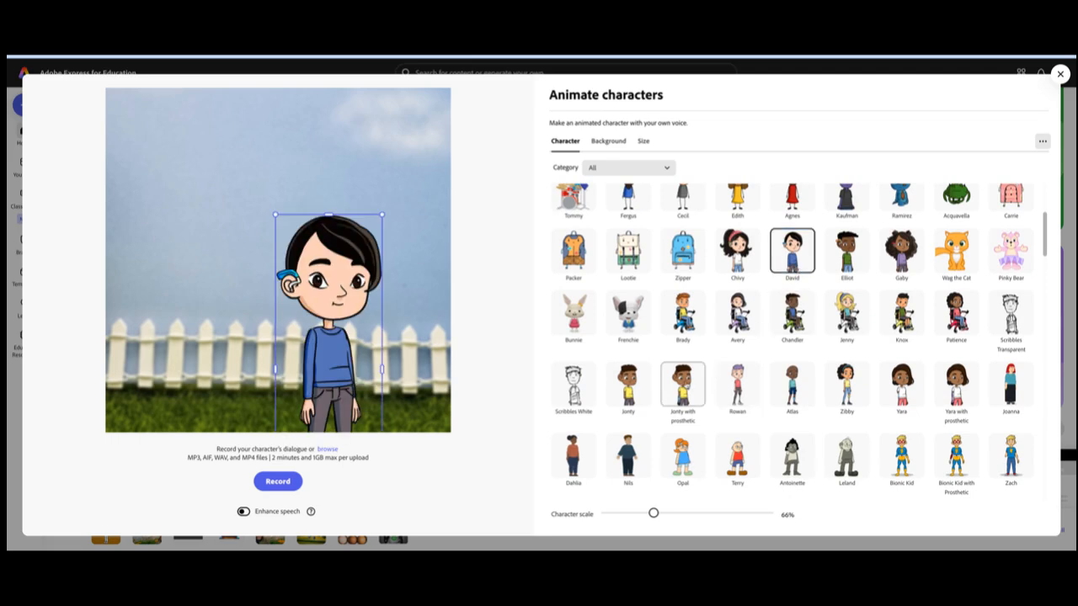
scroll(653, 347, up, 1)
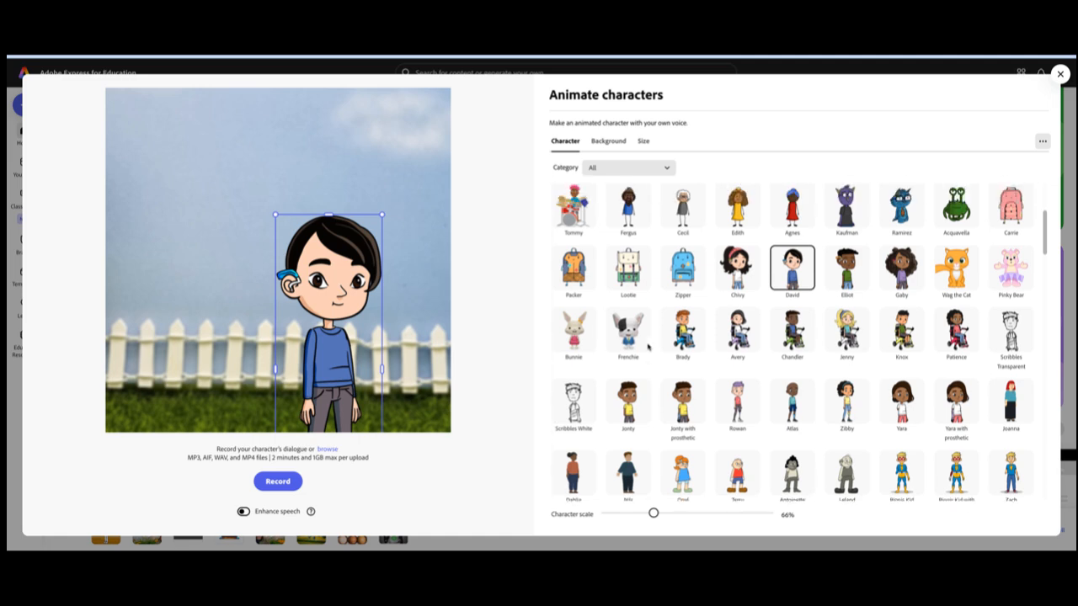
click(607, 286)
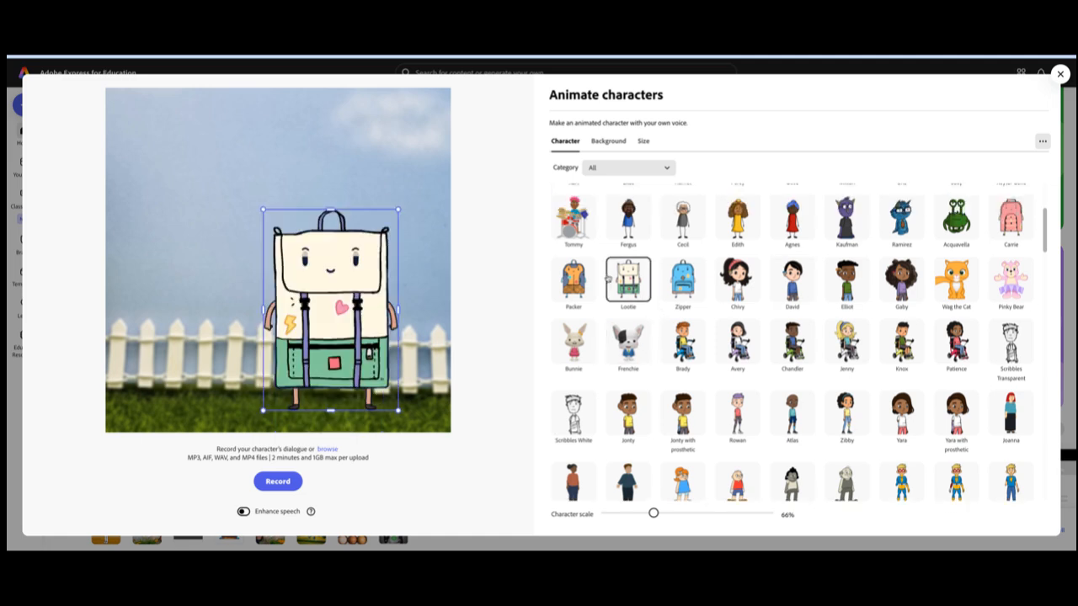
click(615, 147)
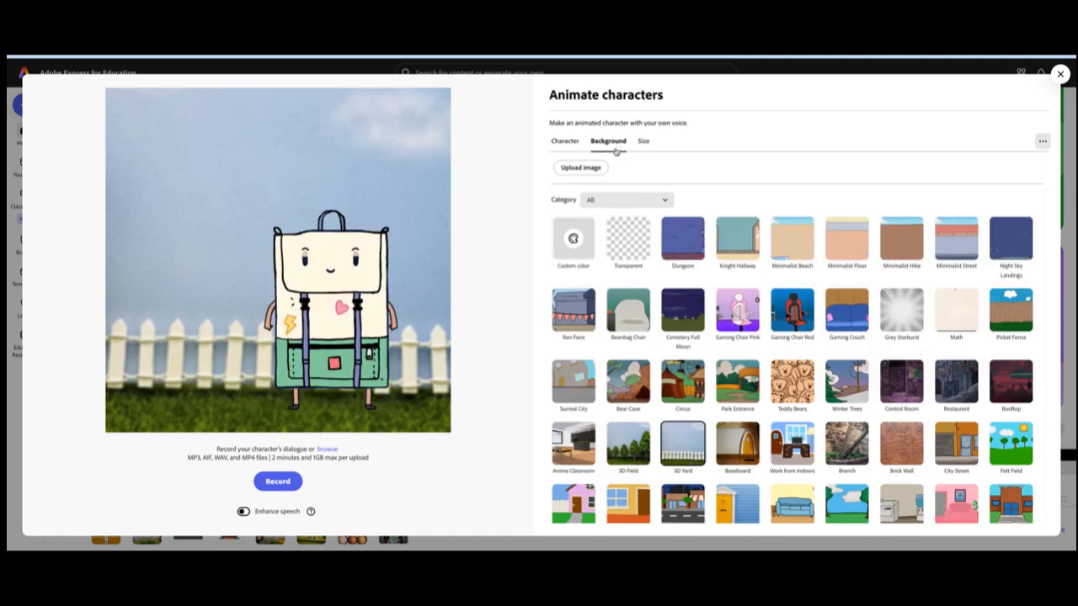
click(794, 244)
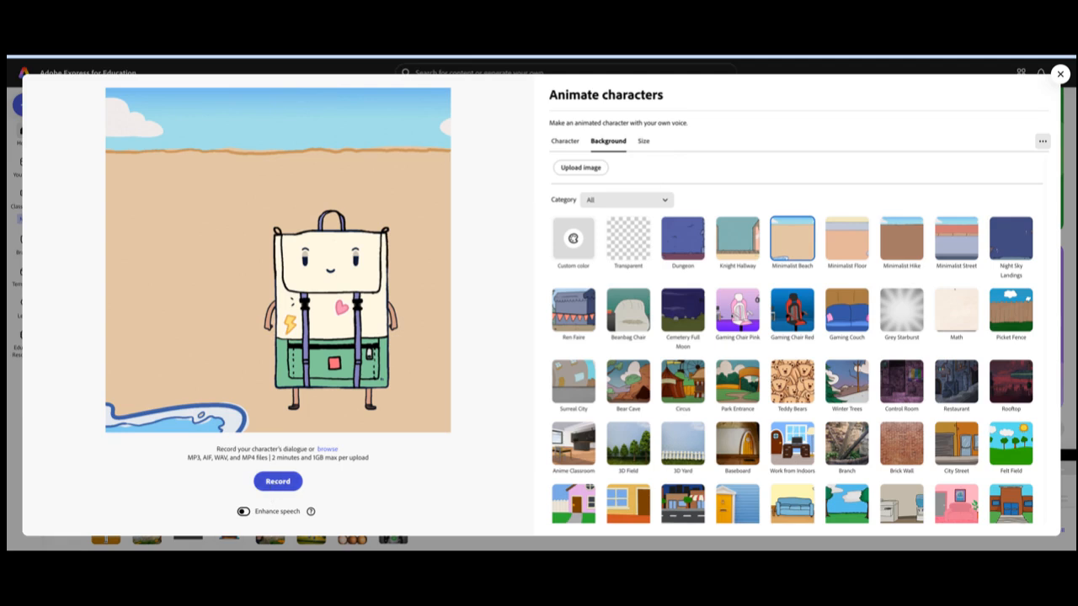
Turn on Enhance speech and record the backpack character's dialogue
click(247, 513)
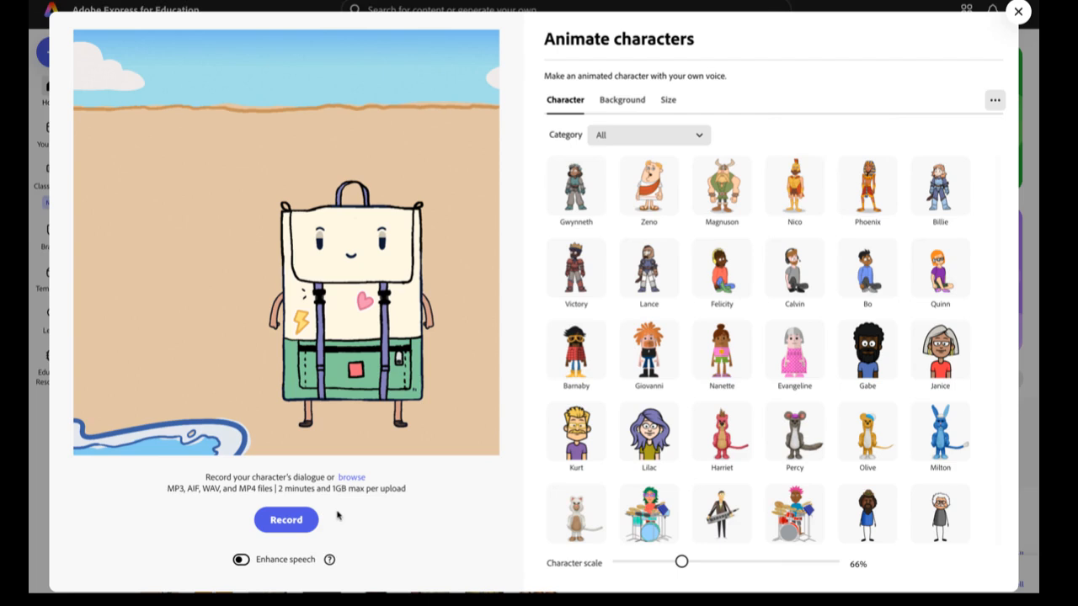
click(241, 562)
click(302, 525)
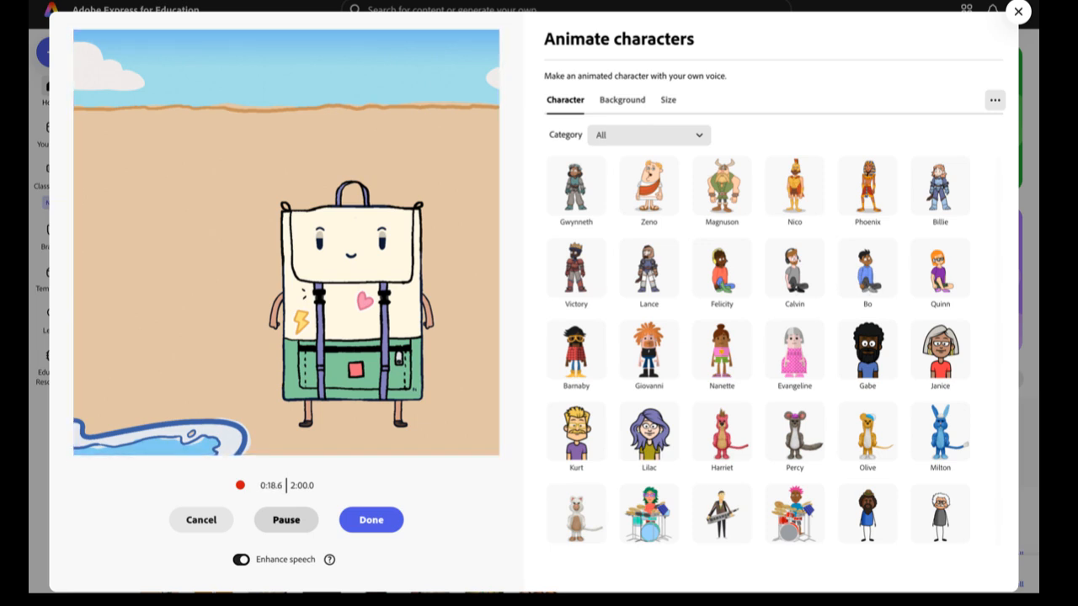
click(387, 525)
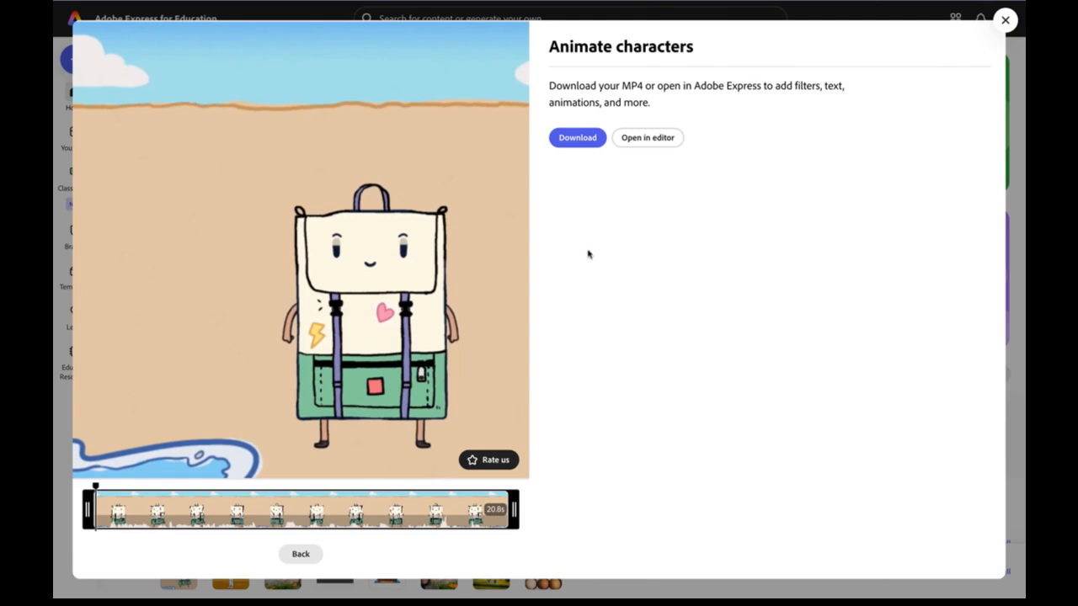
Open the animation in the editor and add the "Hope In The Promised Land" loop as audio at 9% volume
click(647, 138)
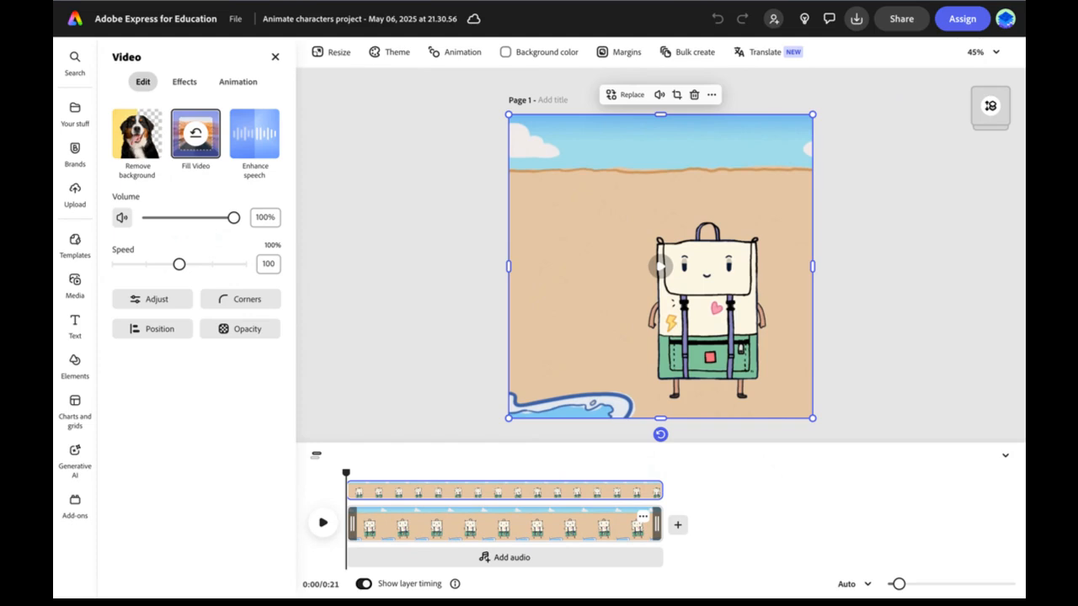
click(530, 563)
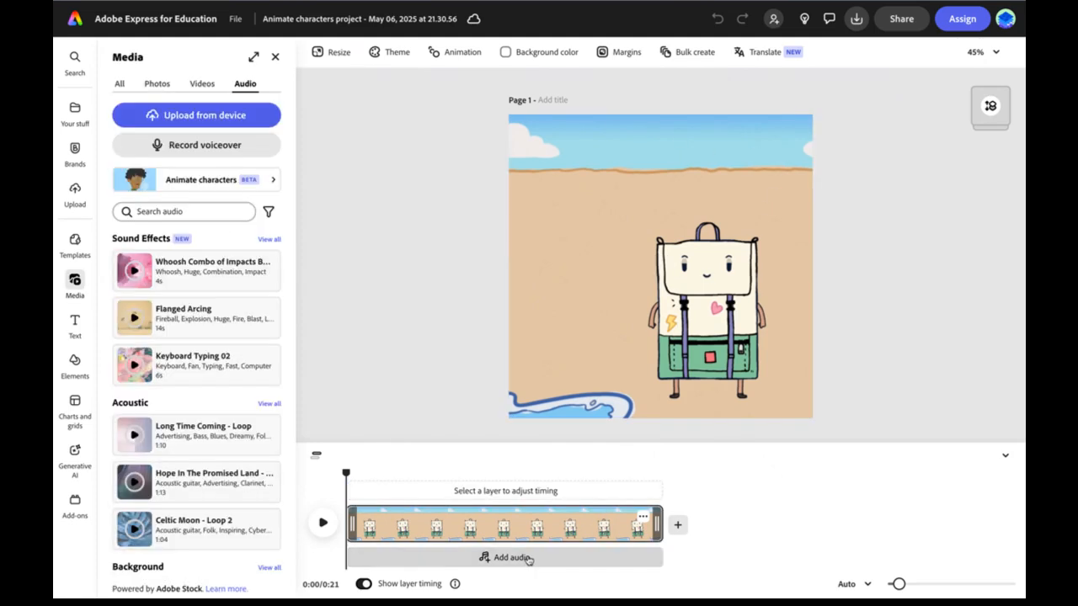
scroll(263, 410, down, 3)
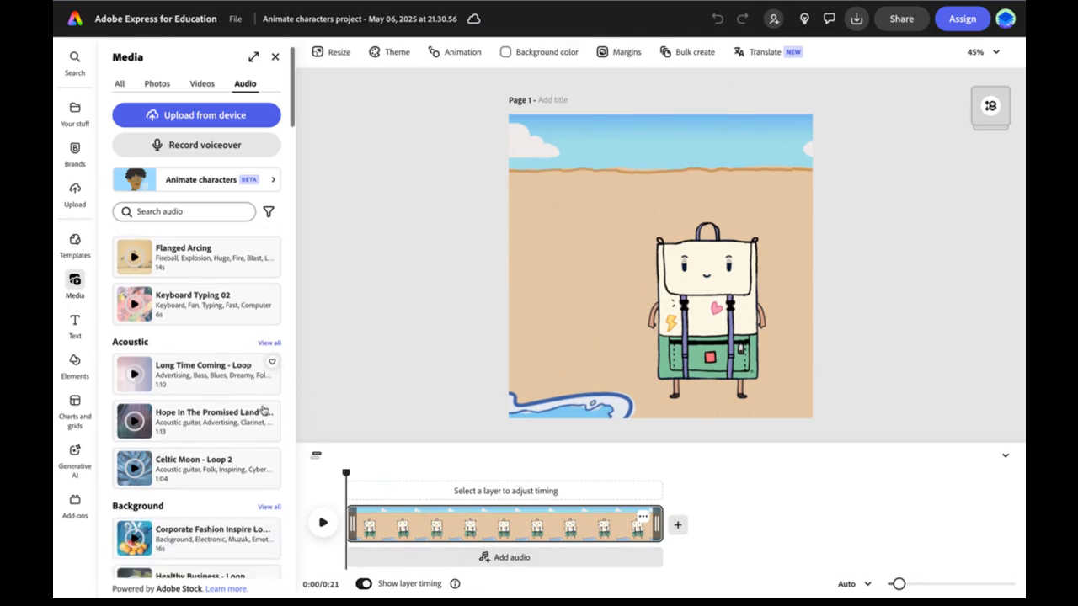
scroll(263, 410, down, 4)
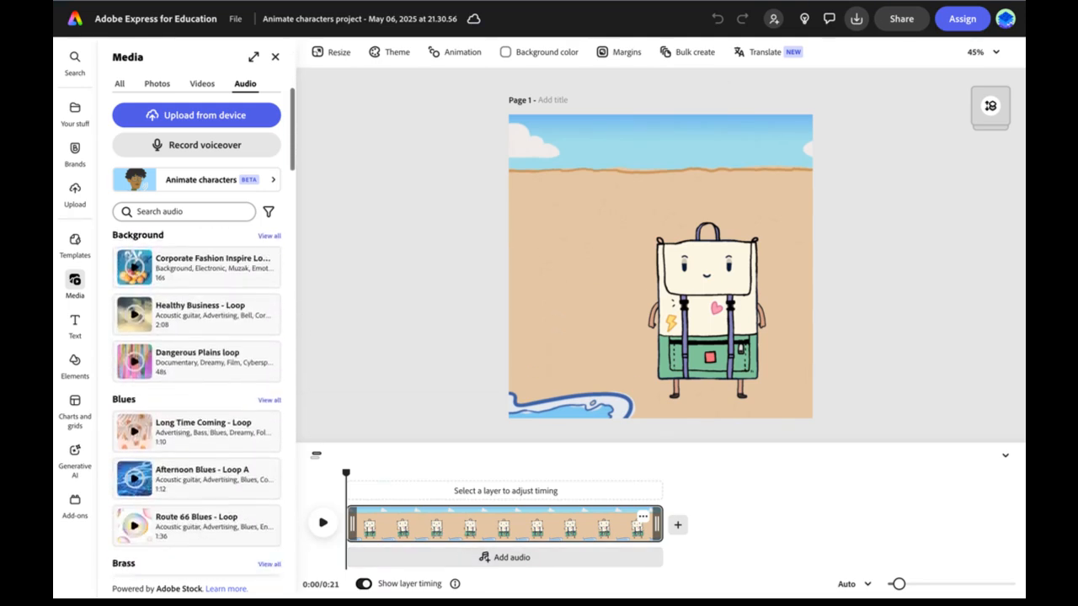
scroll(264, 404, up, 8)
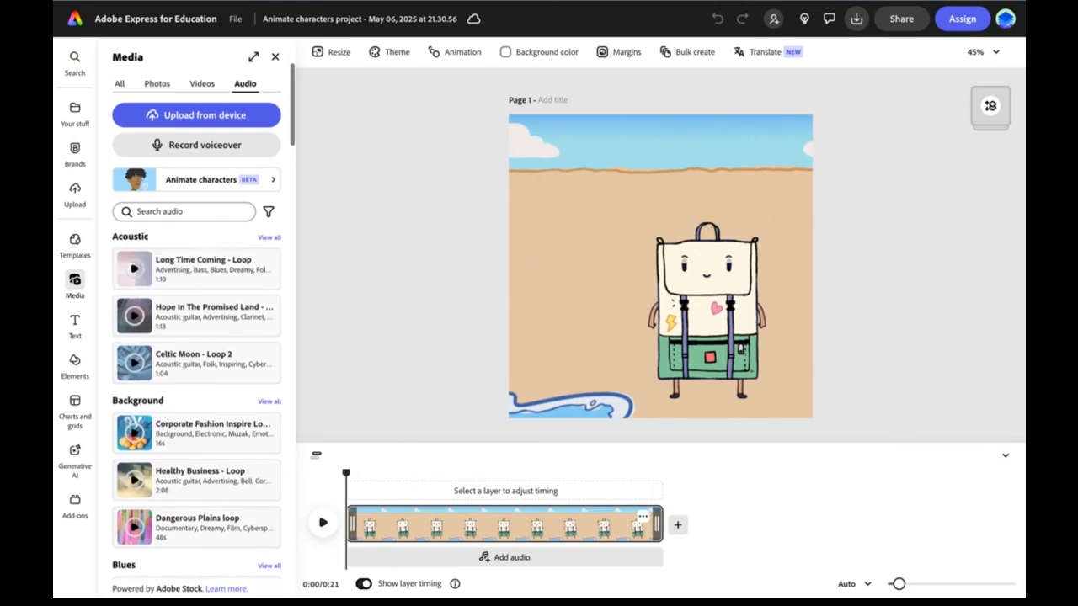
scroll(201, 363, down, 1)
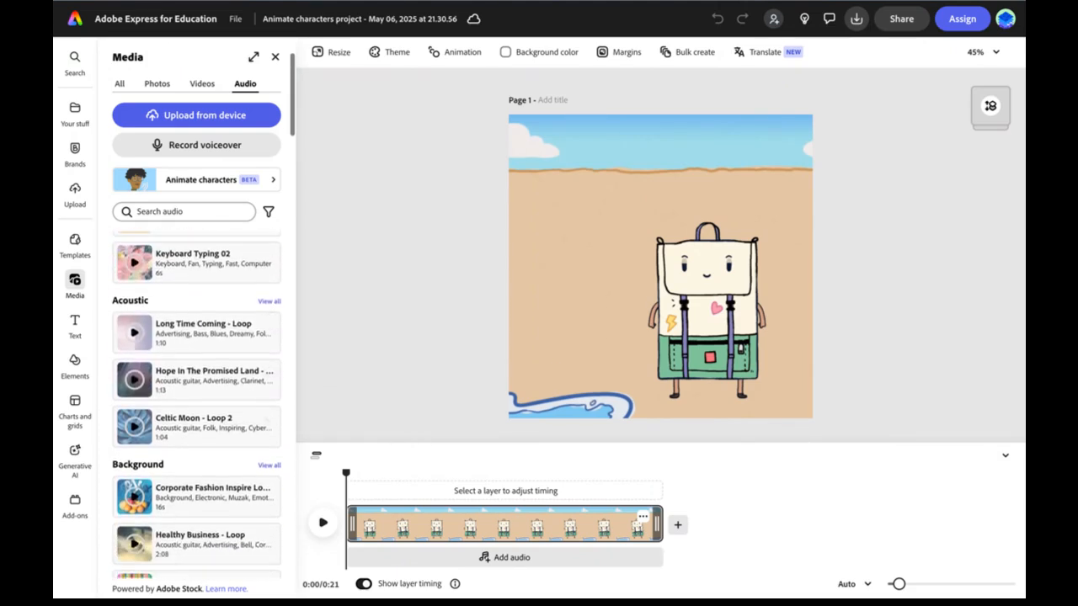
click(201, 364)
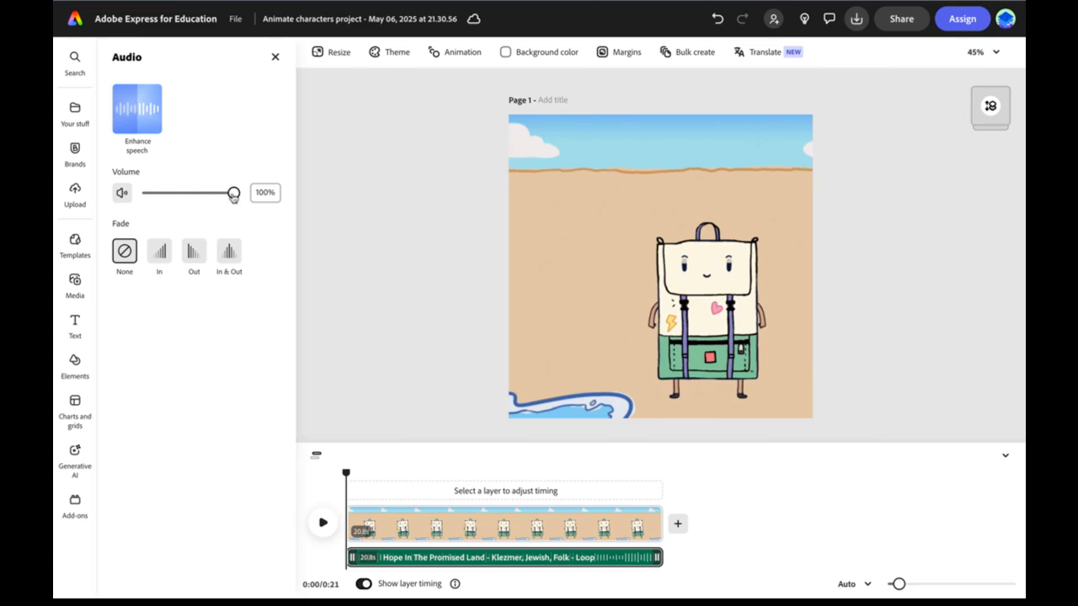
drag(233, 196, 162, 193)
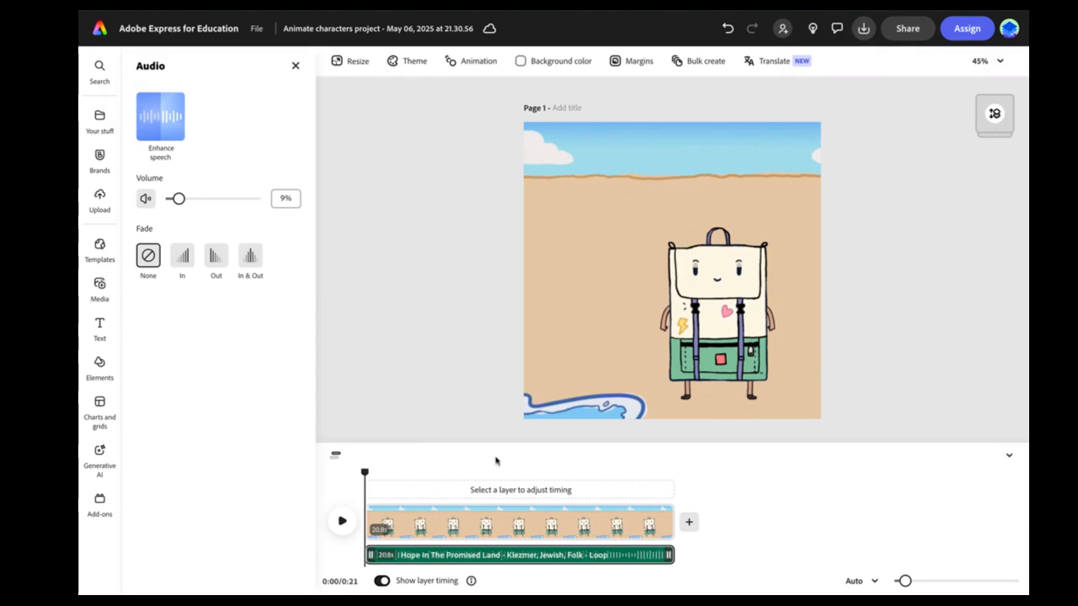
Set the file's sharing access to Anyone with the link and create a view-only link
click(907, 33)
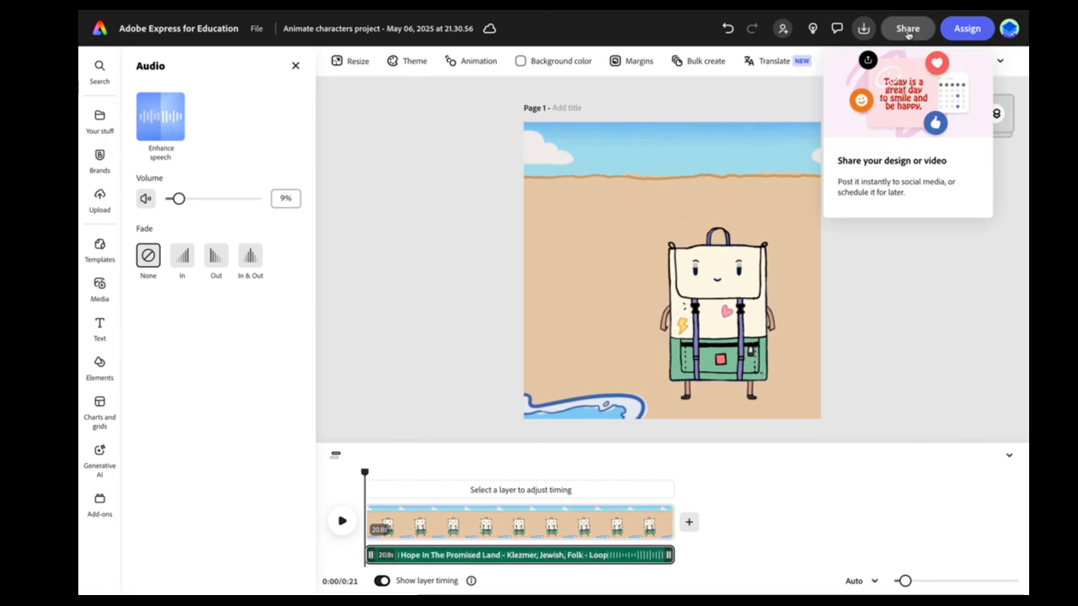
click(907, 30)
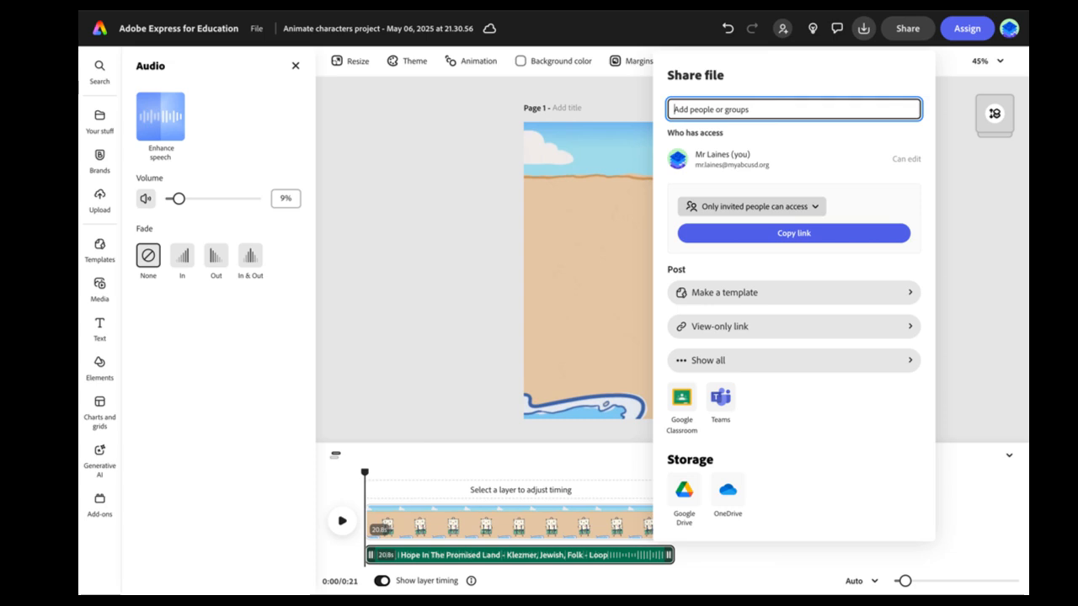
click(801, 210)
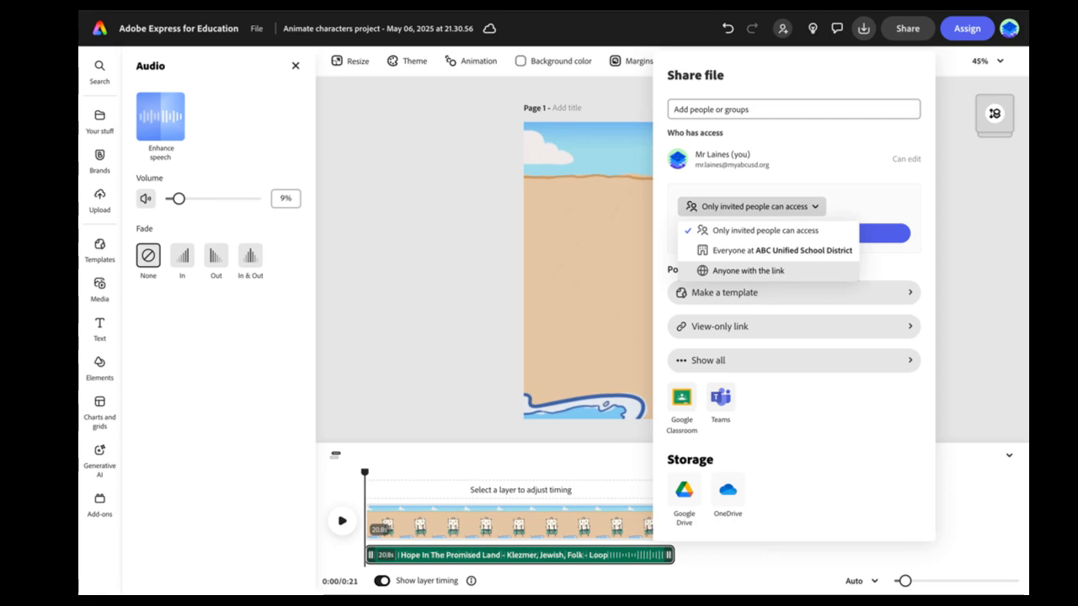
click(747, 271)
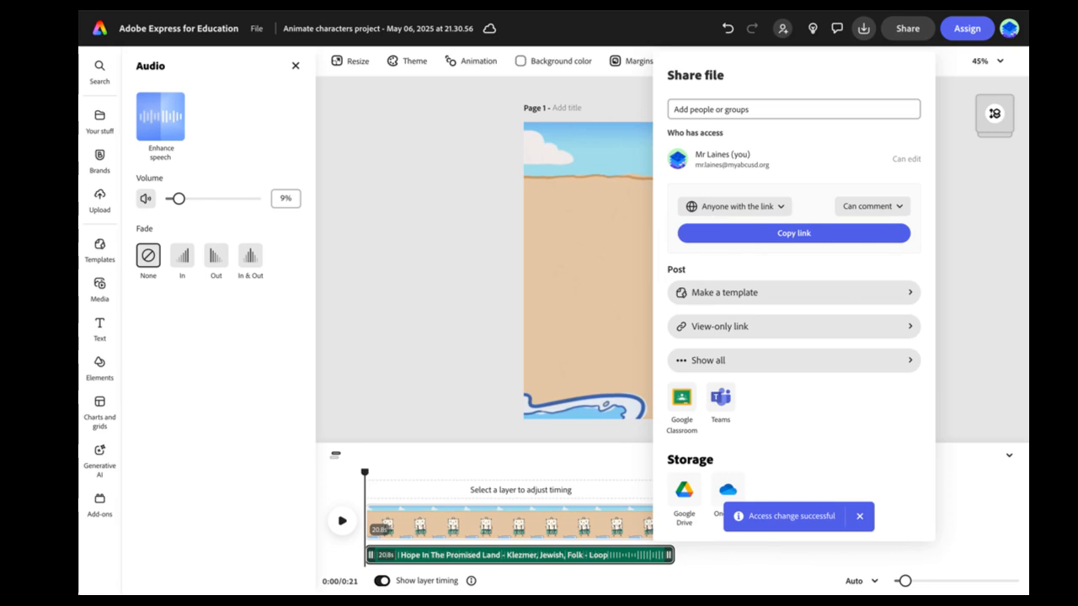
click(720, 326)
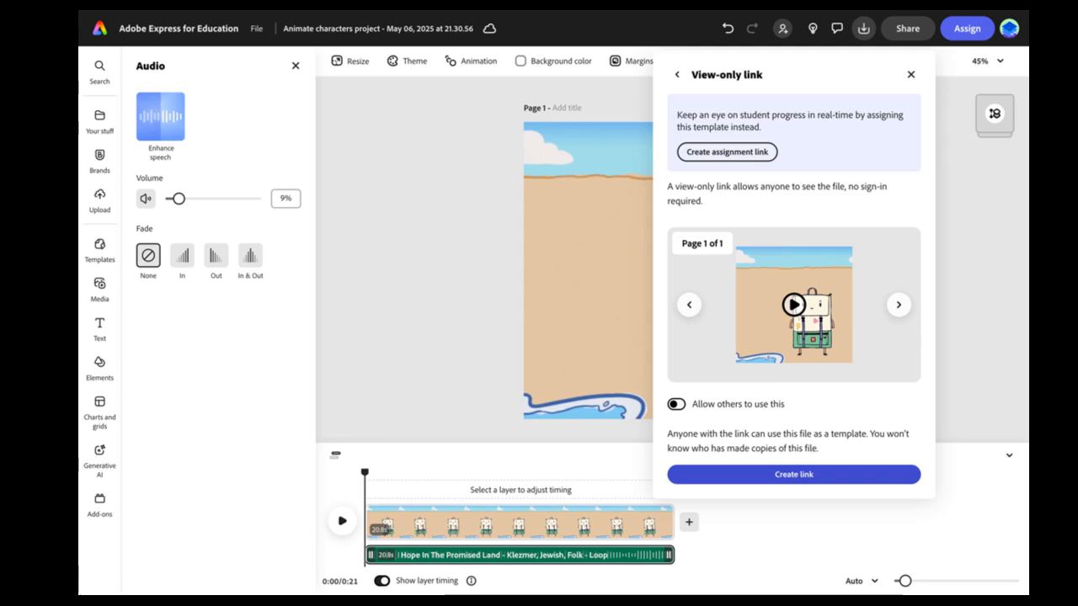
click(794, 476)
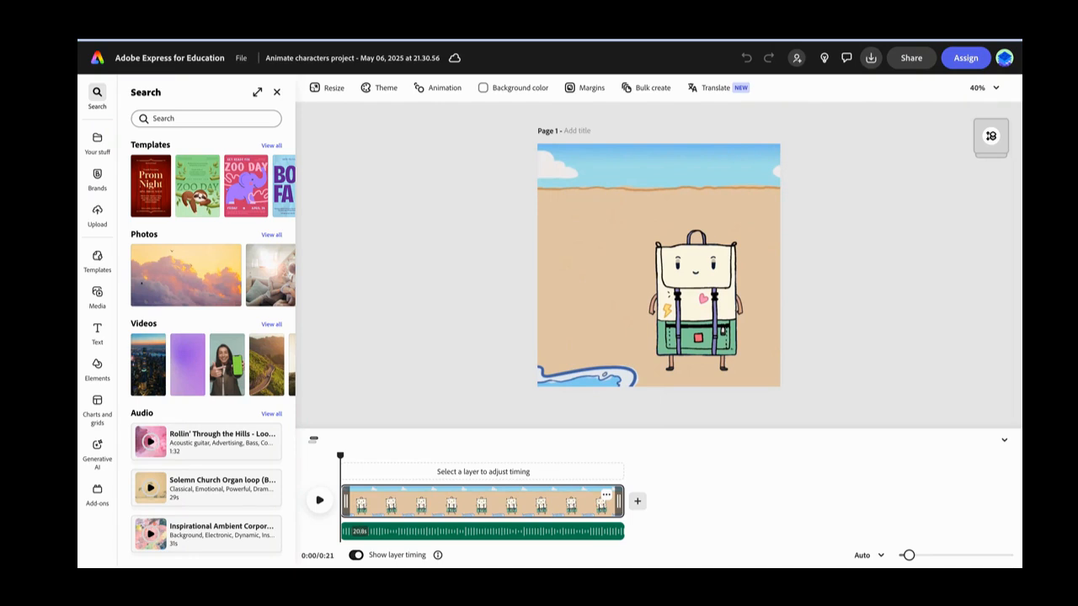
Give anyone with the link access to the project and copy its sharing link
click(913, 58)
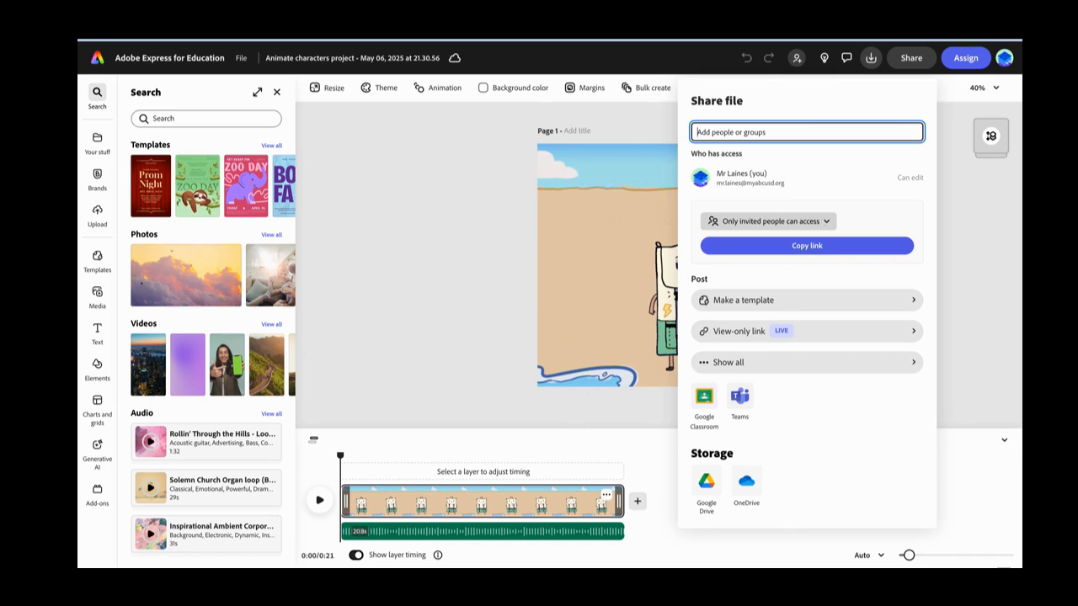
click(826, 220)
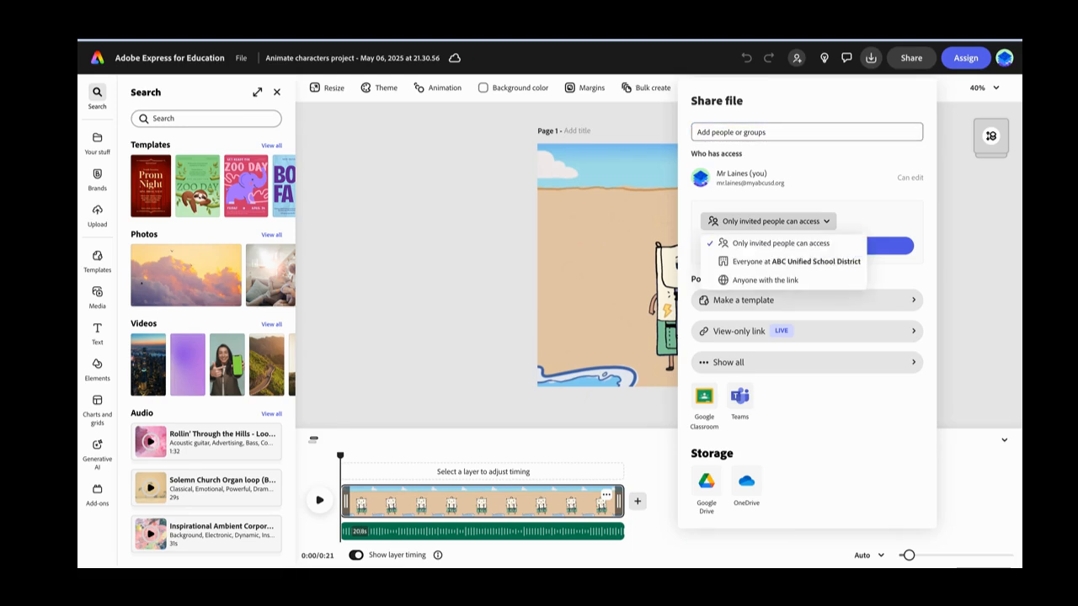
click(793, 281)
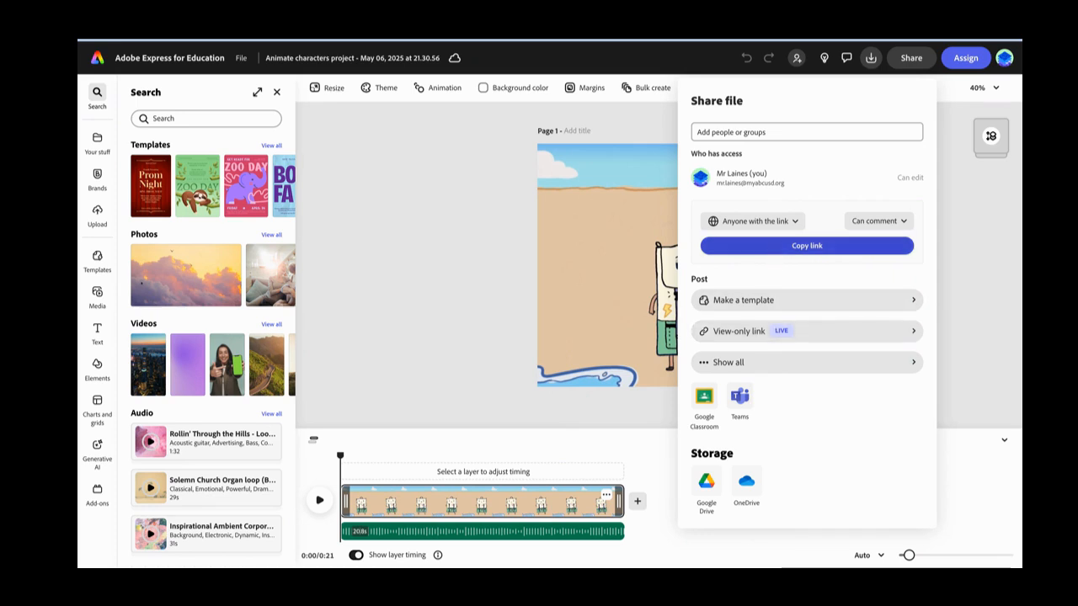
click(773, 250)
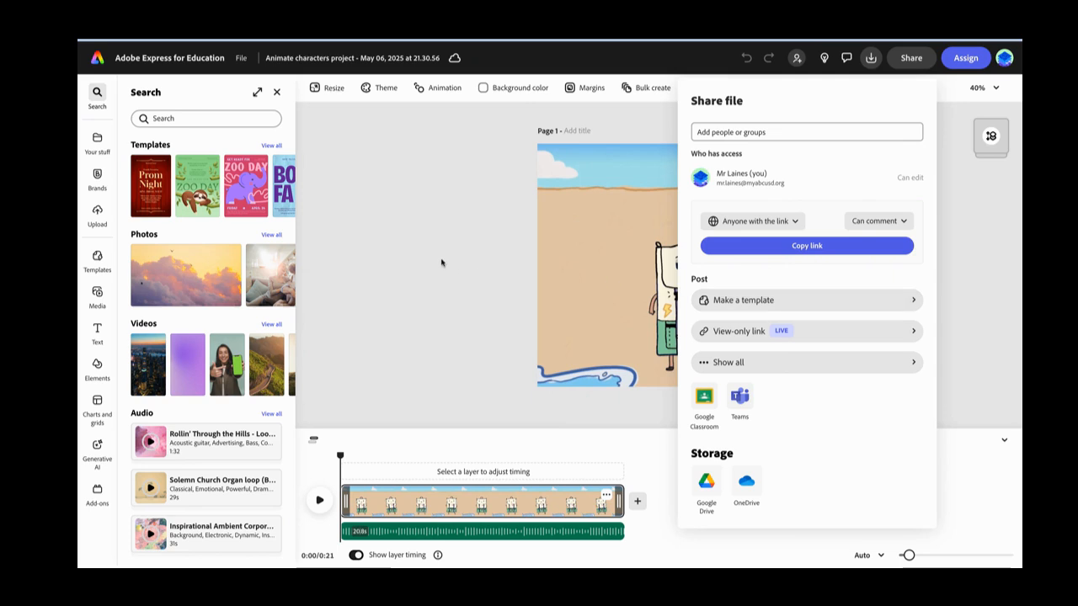
Return to the home page and generate a QR code from the copied project link
click(101, 64)
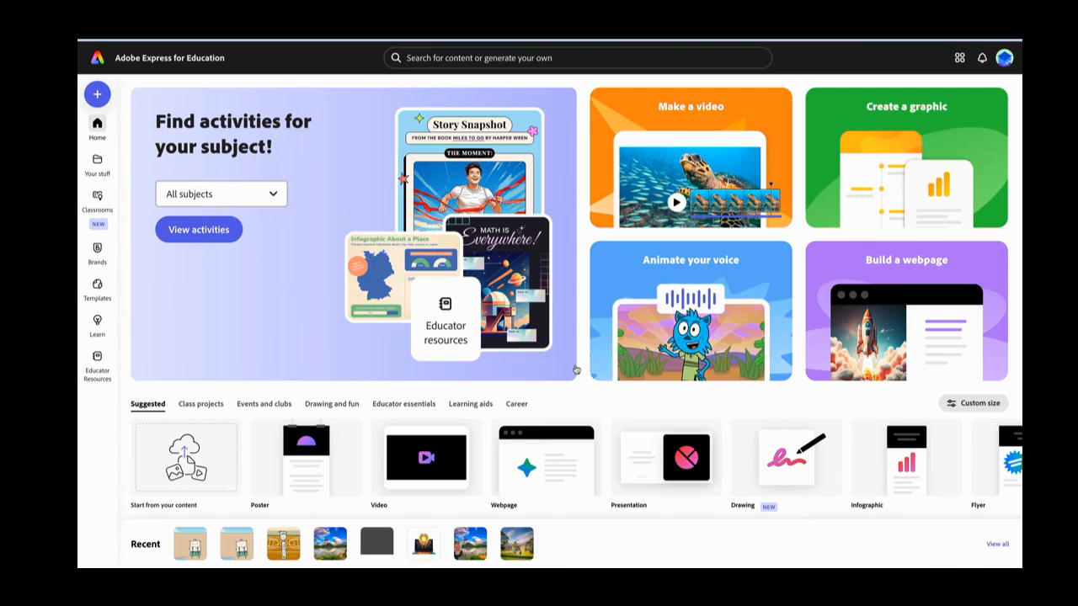
scroll(576, 369, down, 3)
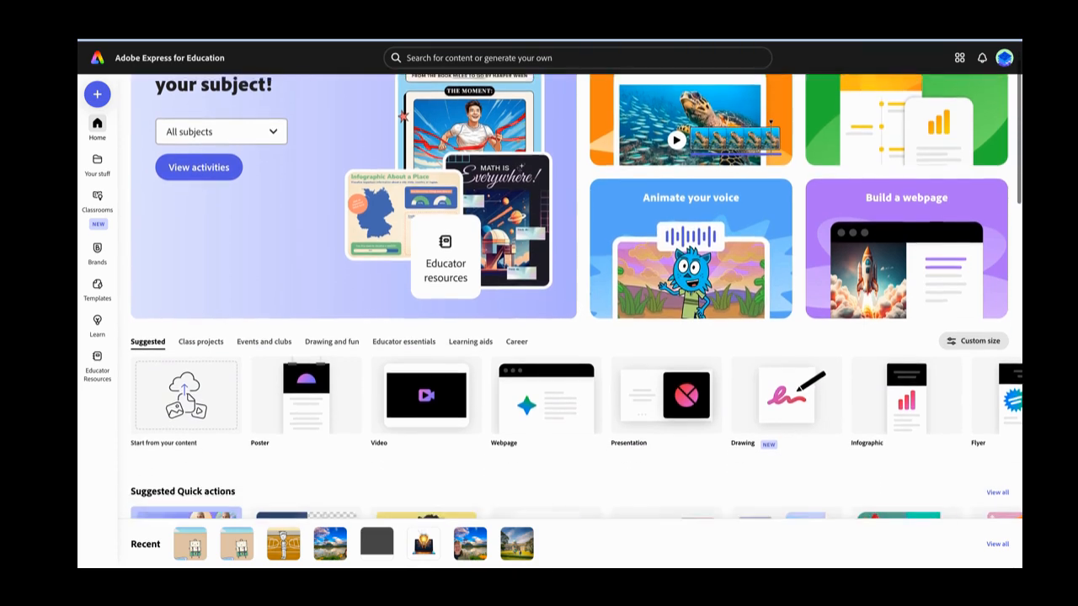
scroll(548, 354, down, 2)
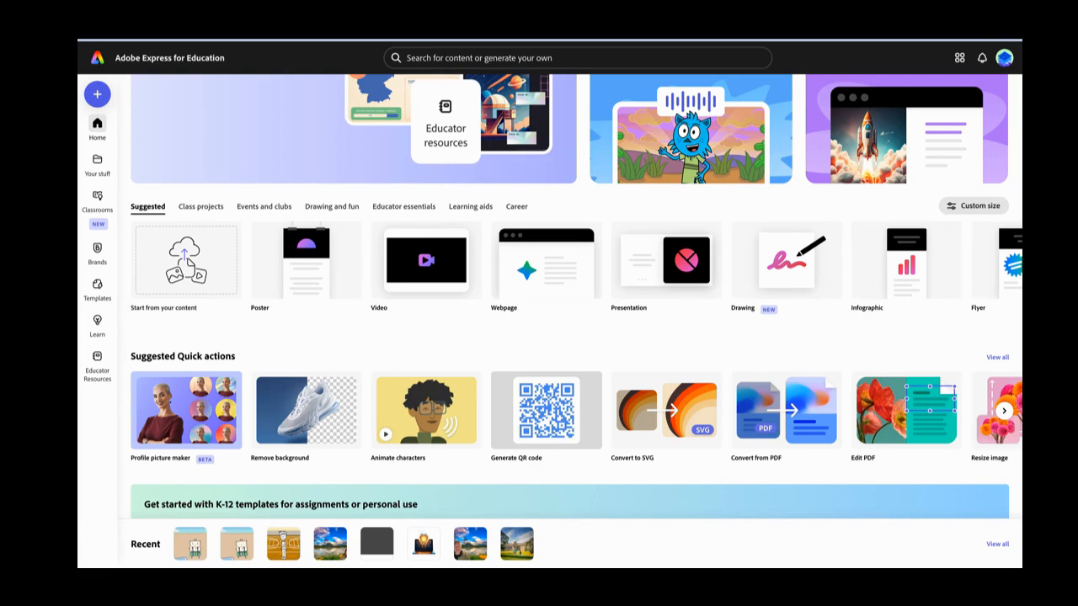
click(547, 410)
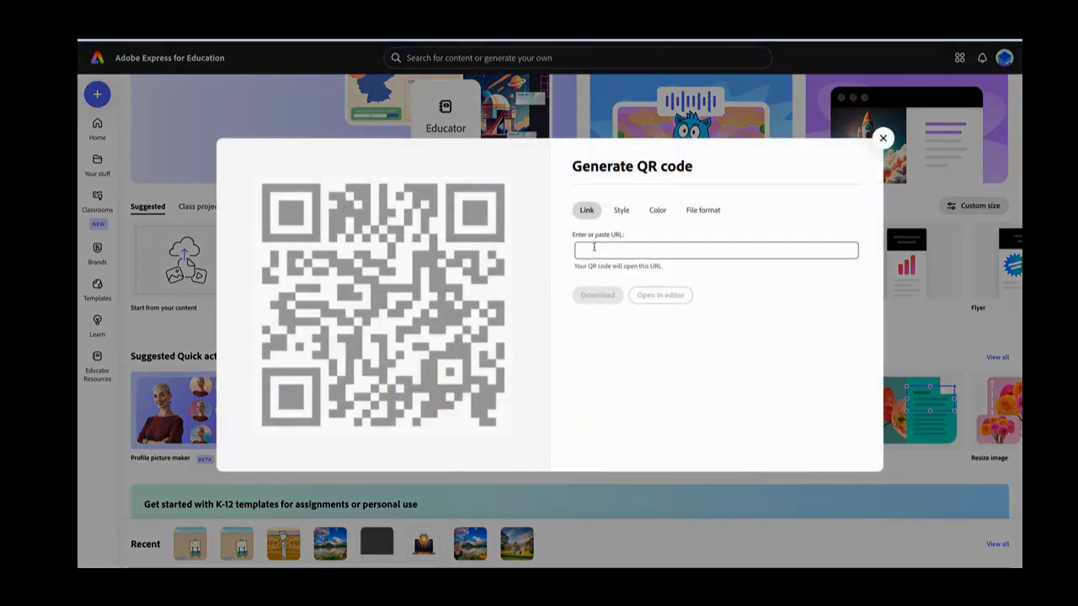
click(593, 249)
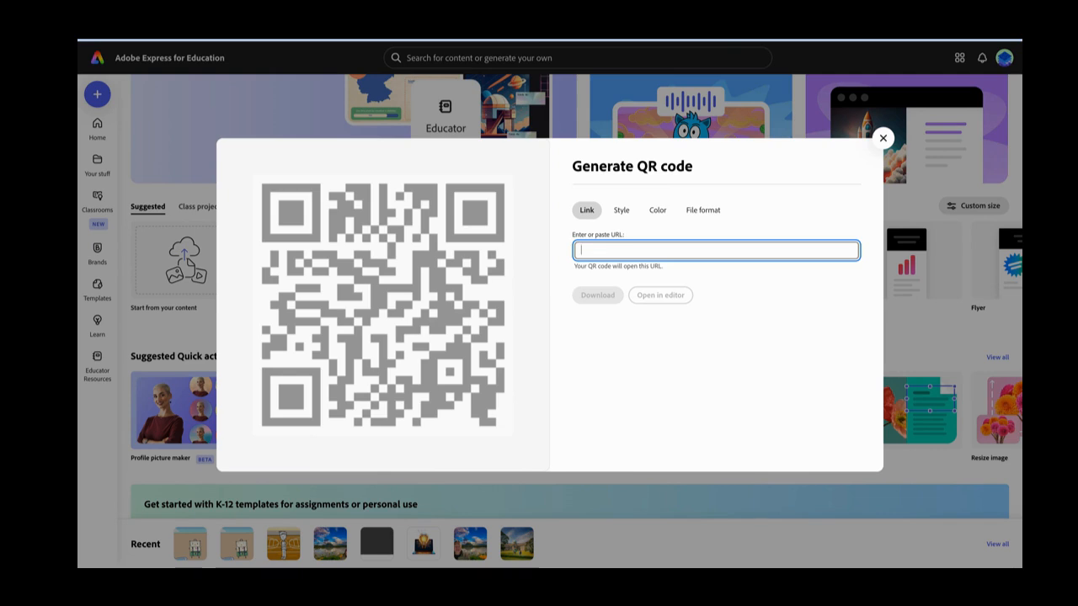
key(ctrl+v)
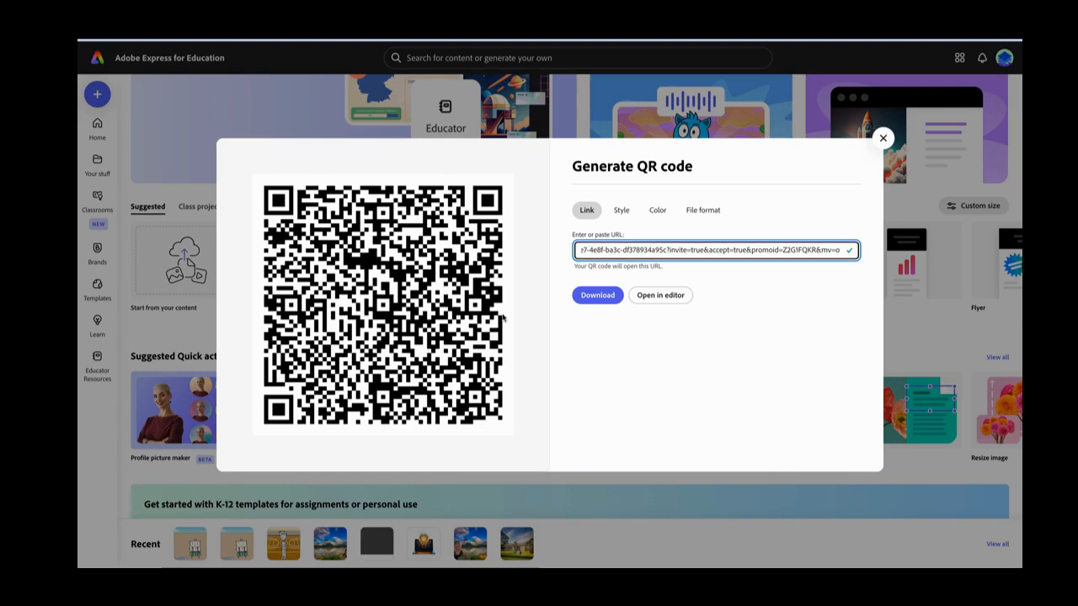
Style the QR code with the rounded, connected dots and circular marker borders
click(624, 215)
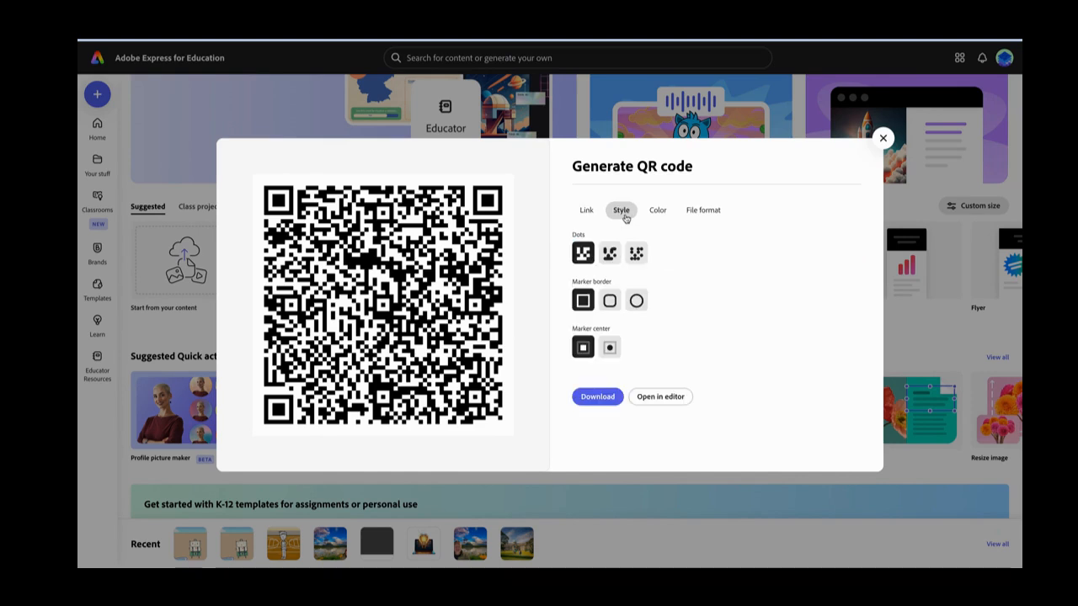
click(611, 256)
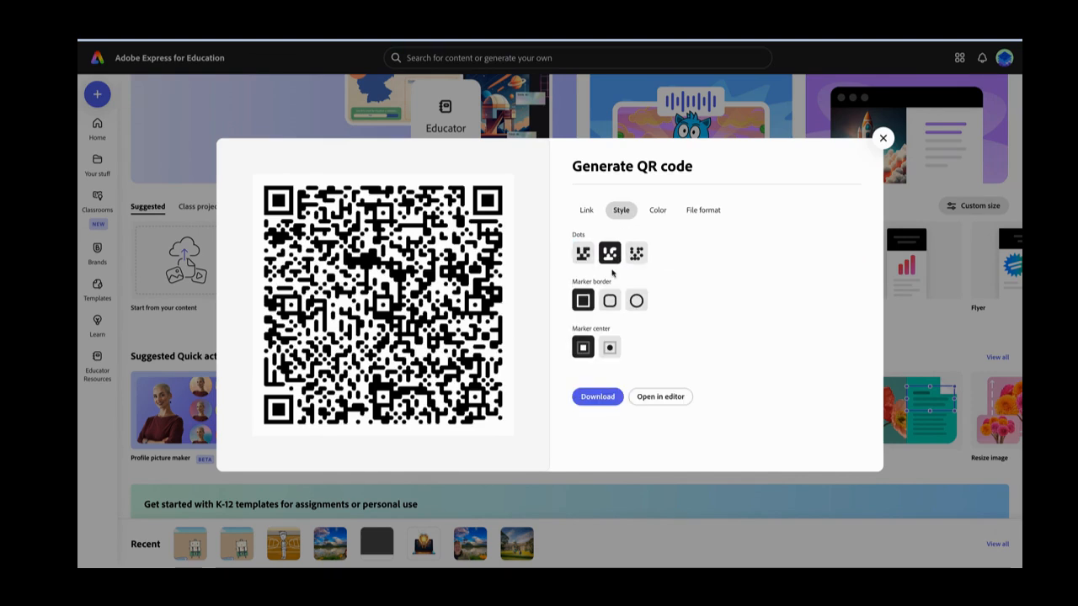
click(612, 301)
click(637, 301)
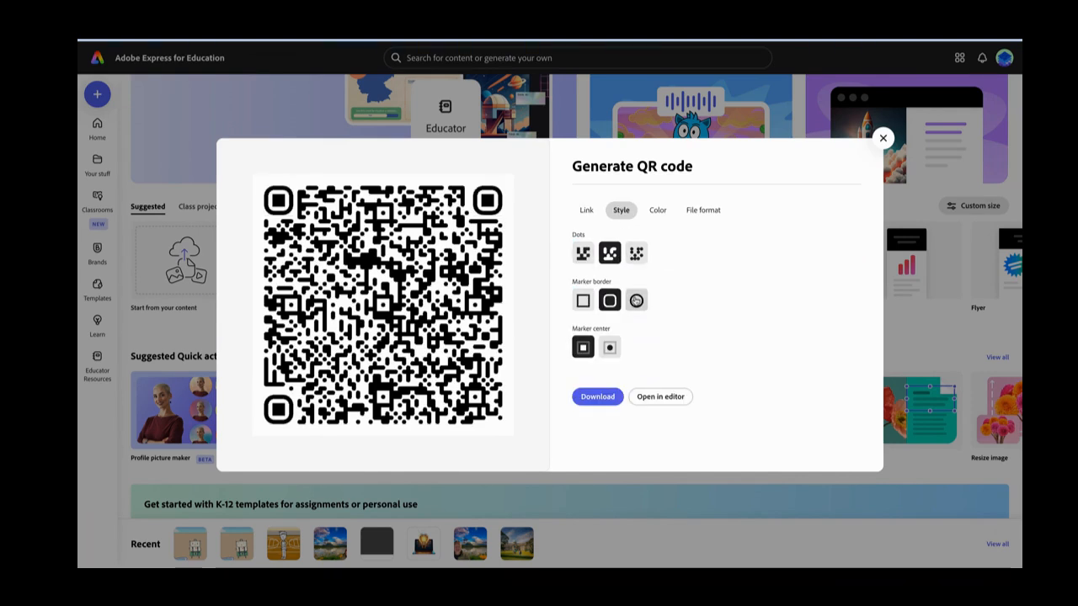
click(637, 252)
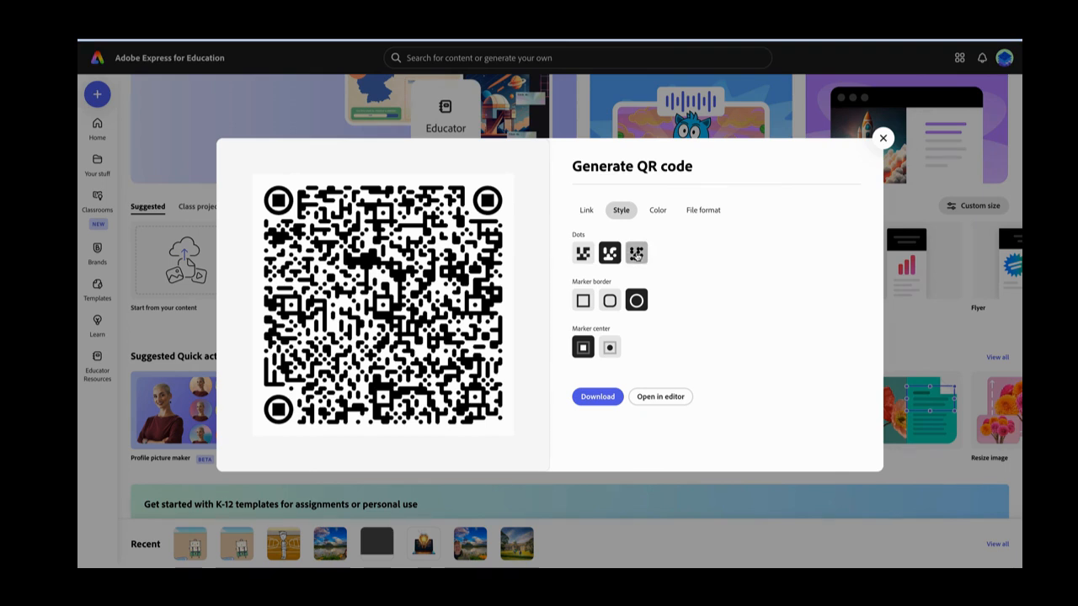
click(583, 253)
click(609, 253)
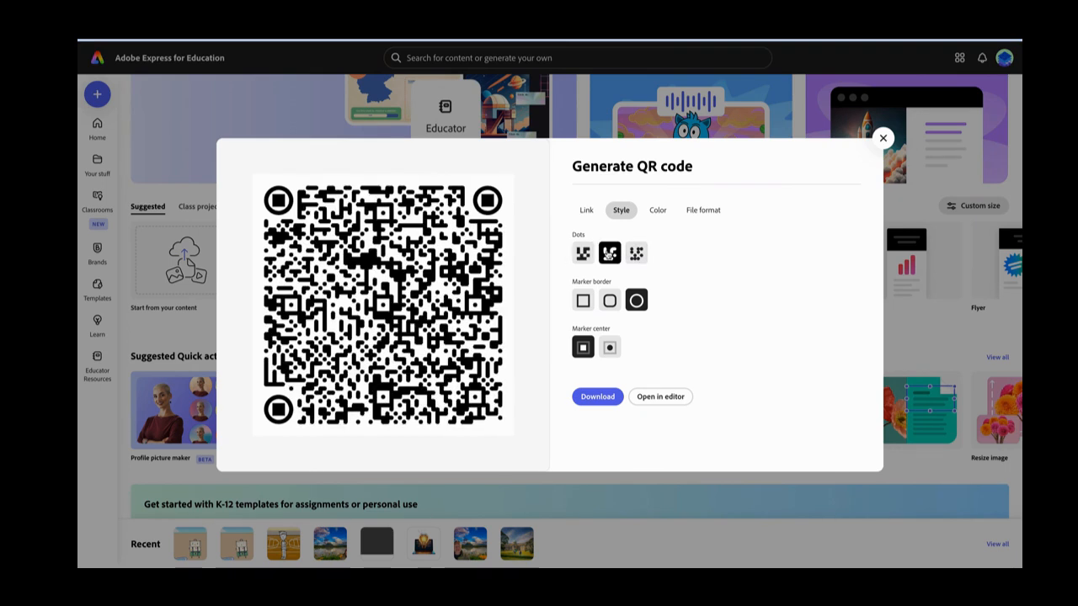
Color the QR code dark blue and download it
click(658, 210)
click(638, 243)
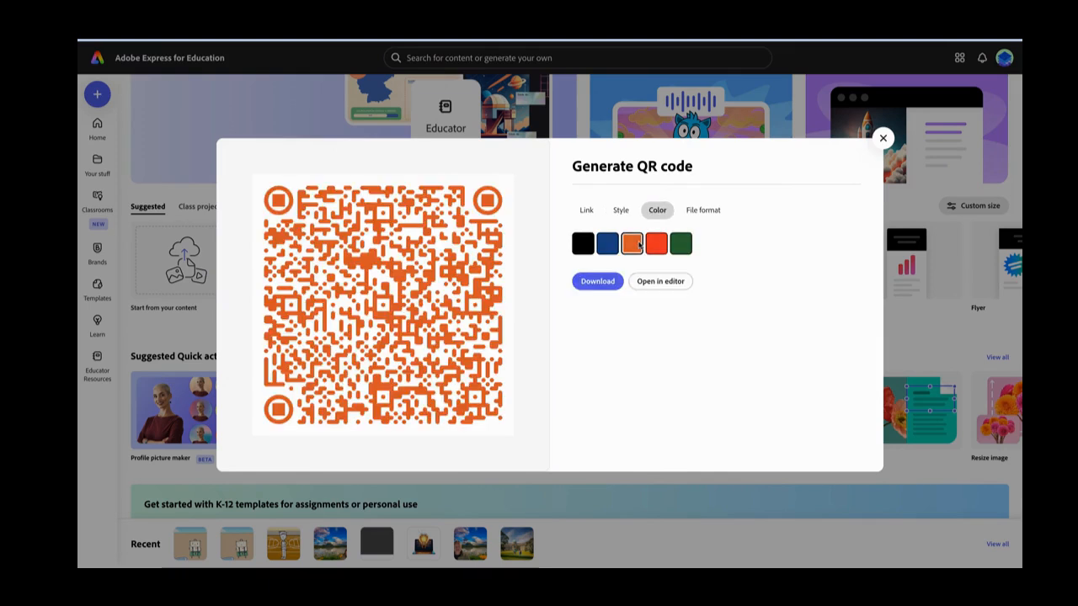
click(611, 249)
click(604, 283)
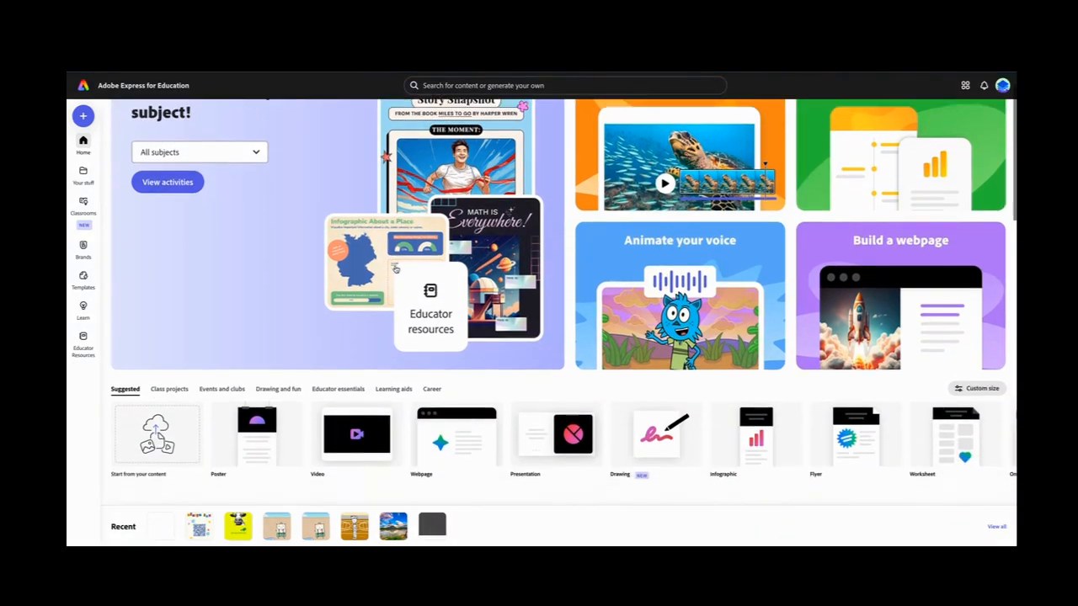
Start a new blank flyer from the suggested project types on the home page
scroll(396, 269, down, 2)
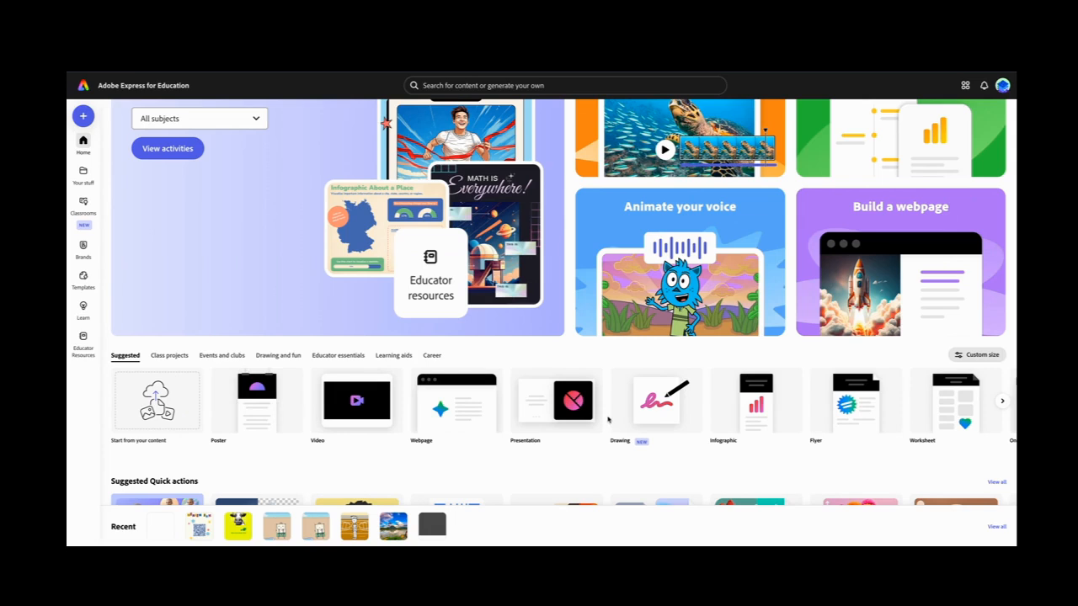
mouse_move(278, 406)
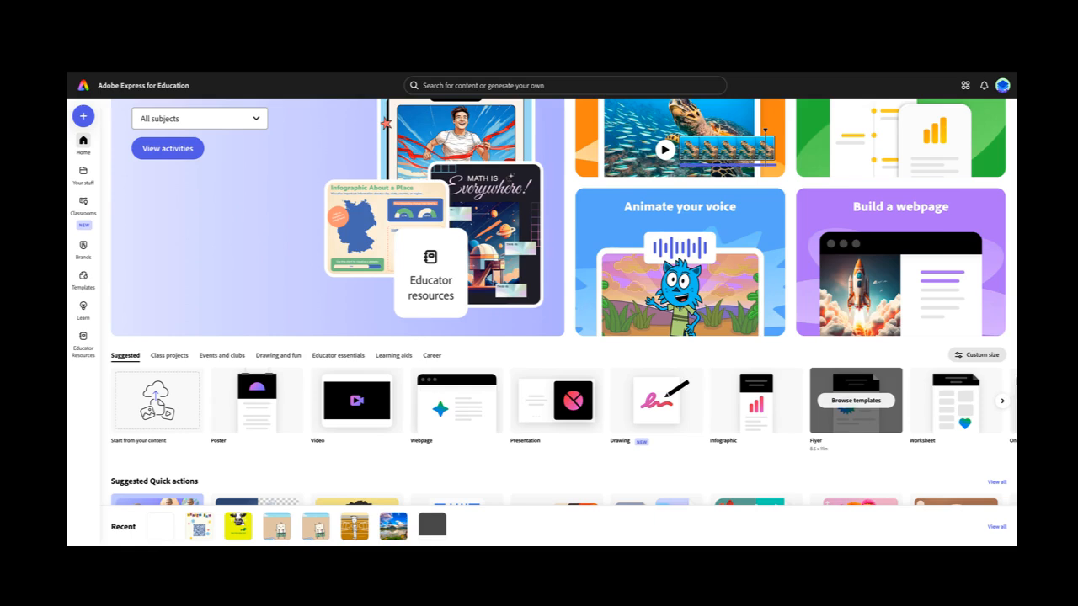
click(845, 421)
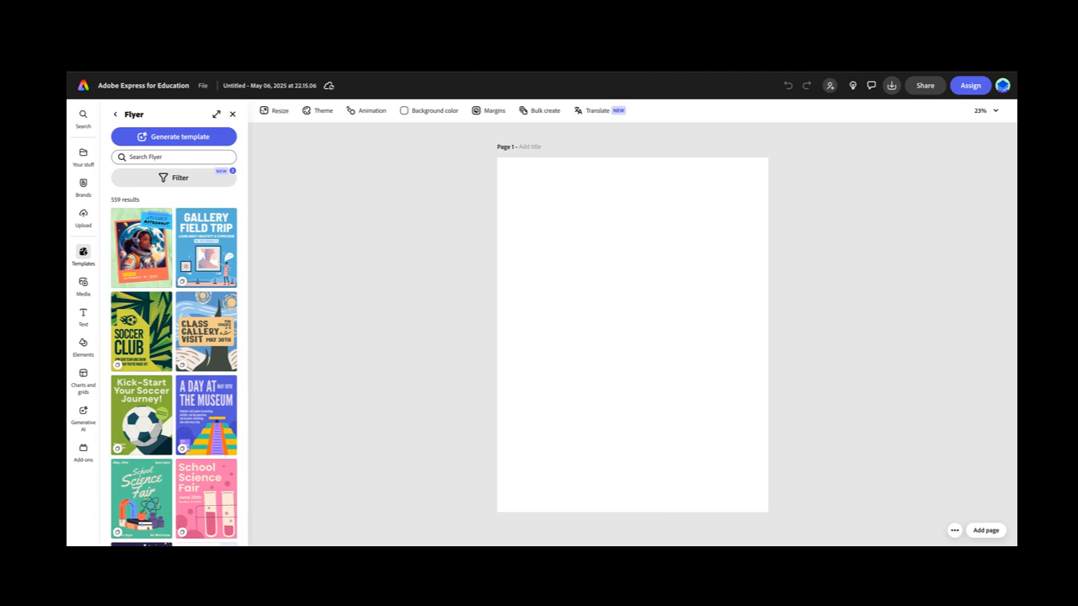
Add a Portrait (3:4) AI image placeholder to the flyer, enlarge it and position it in the middle of the page
click(82, 411)
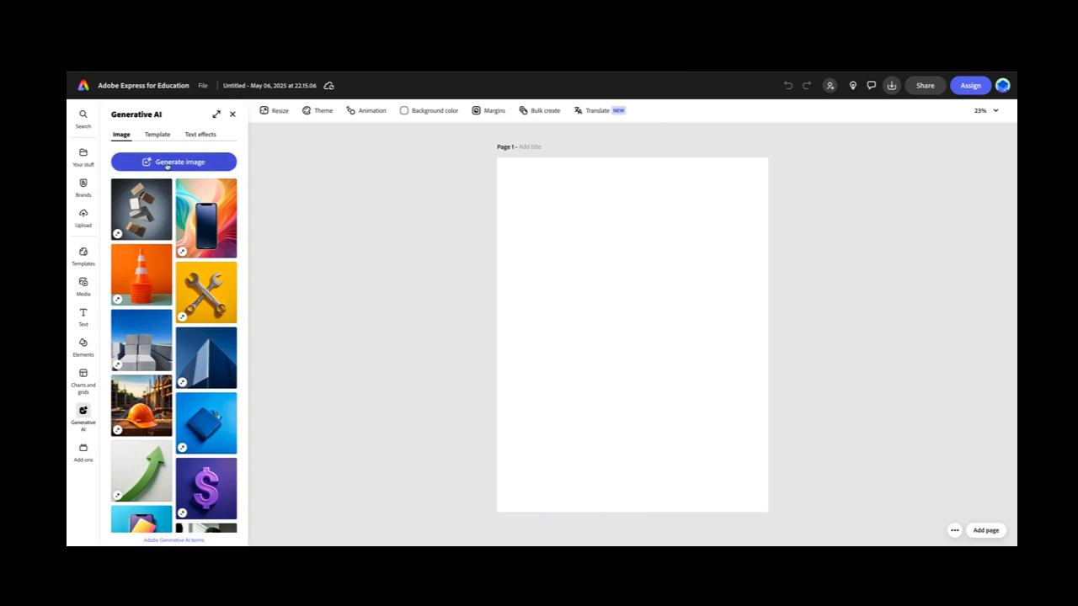
click(167, 165)
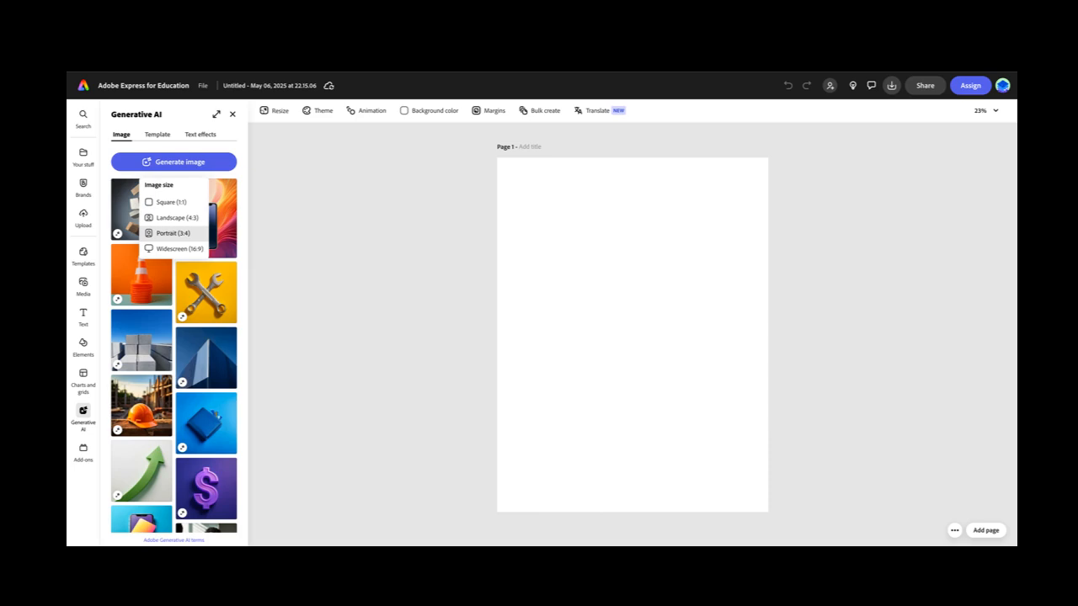
click(168, 233)
drag(606, 363, 514, 476)
drag(648, 306, 680, 277)
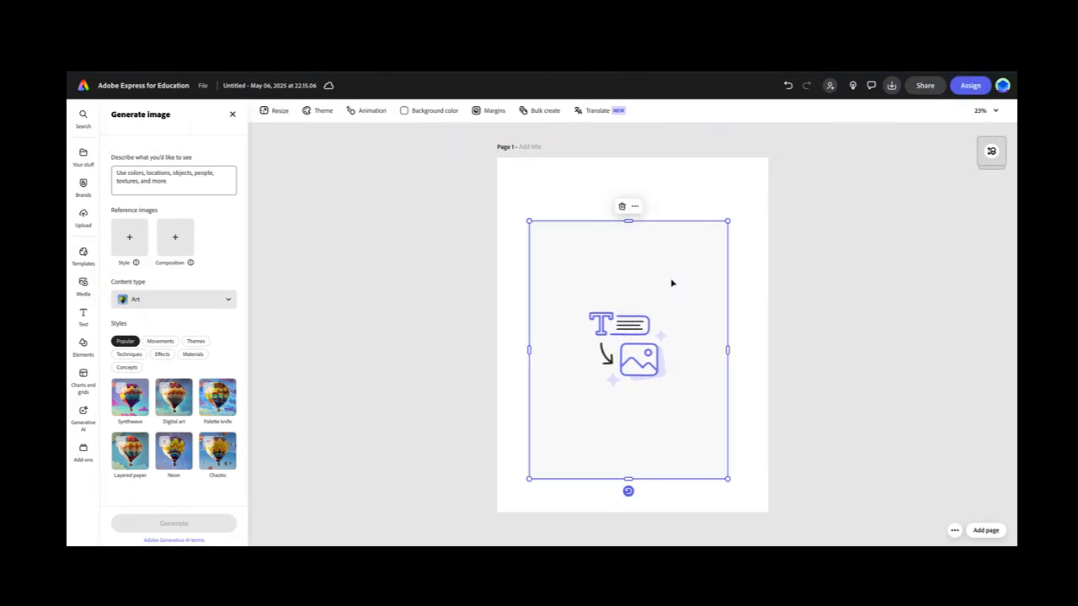
Generate an Art image from the description "A mom giving a backpack to her young son."
click(128, 172)
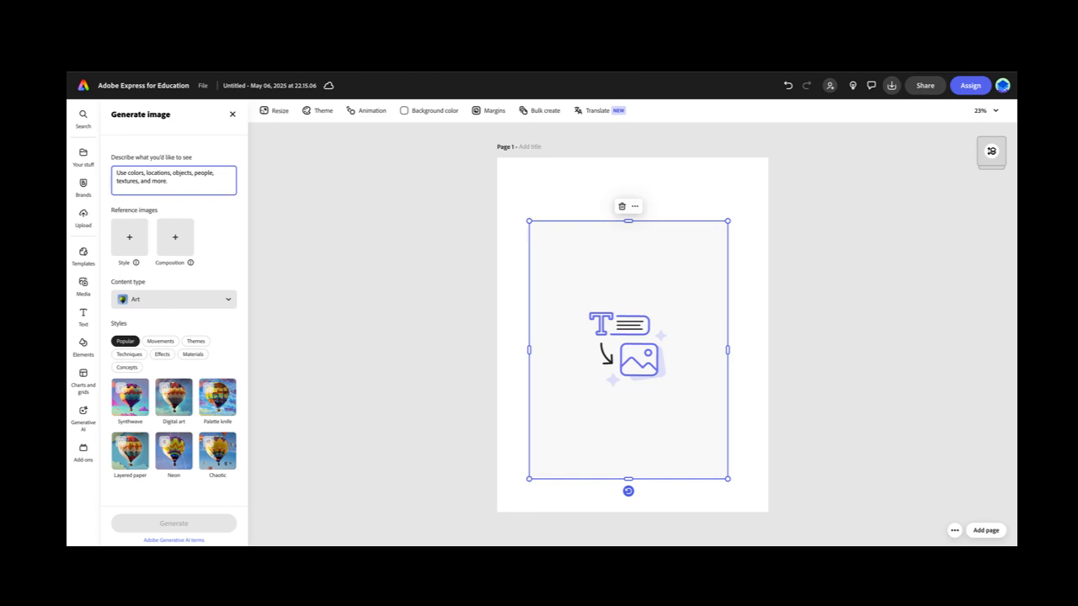
text(A)
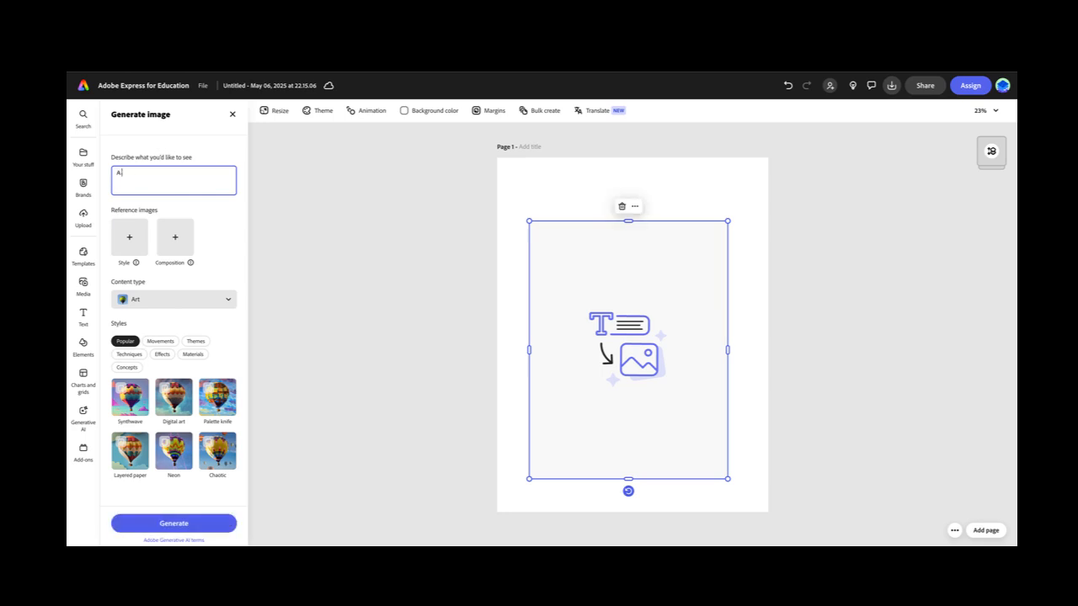
text( mom giving a back)
text(pack to hi)
text(s)
text(er young son)
text(.)
click(173, 299)
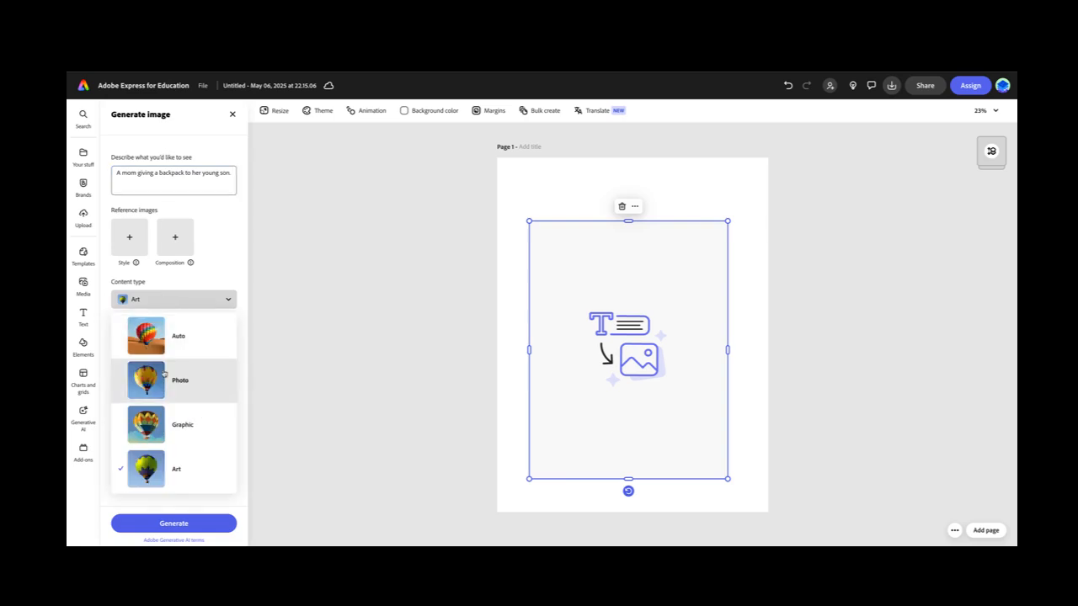
click(177, 187)
text(.)
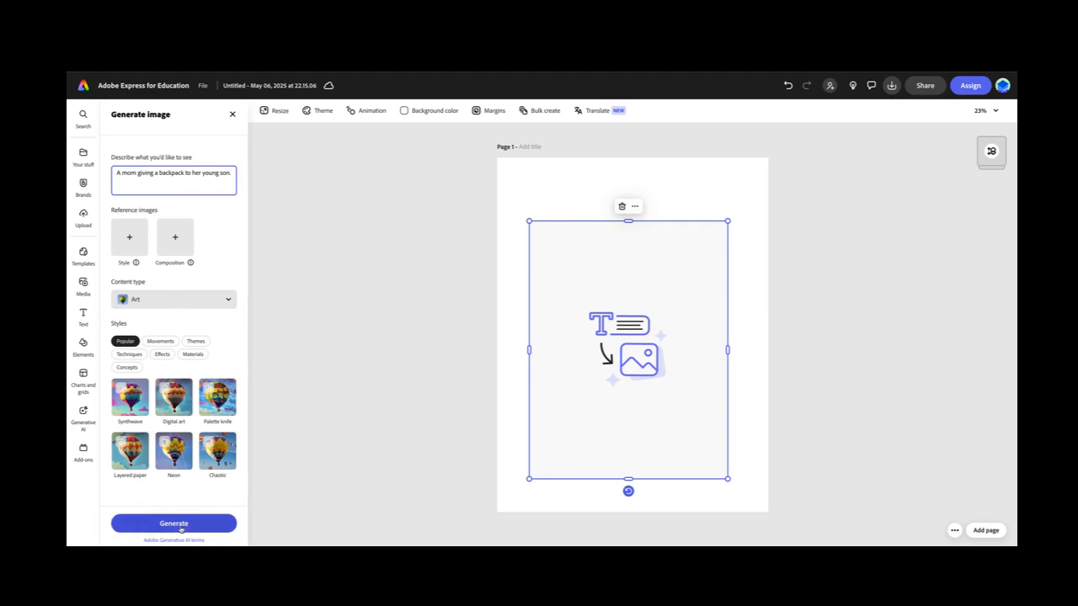
click(180, 526)
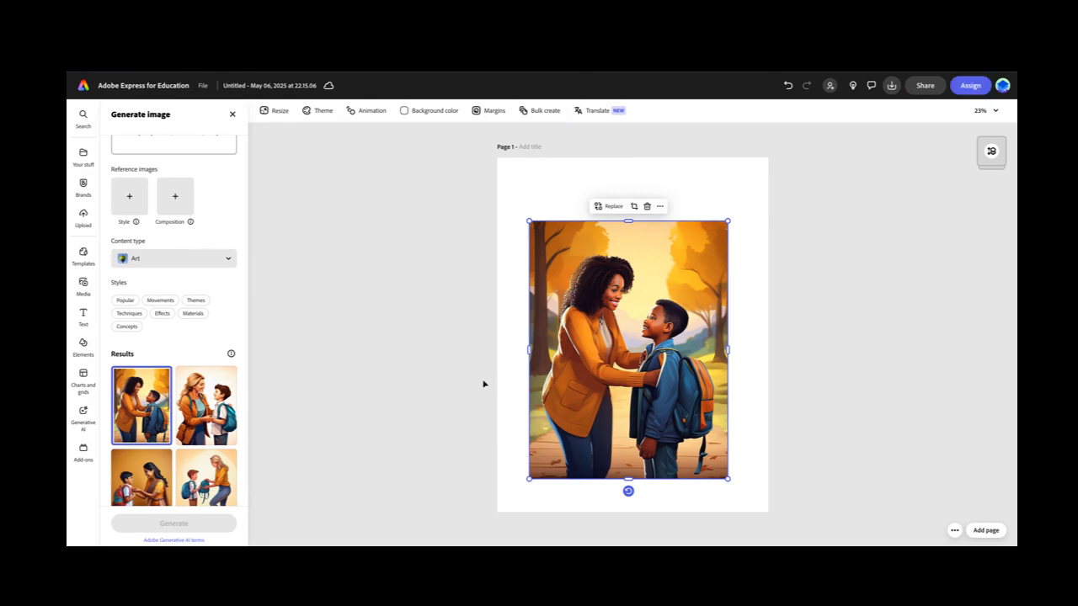
Center the generated image horizontally on the page and review the other results, keeping the first one
mouse_move(623, 354)
mouse_down()
mouse_move(627, 345)
mouse_move(628, 356)
mouse_up()
scroll(174, 493, down, 2)
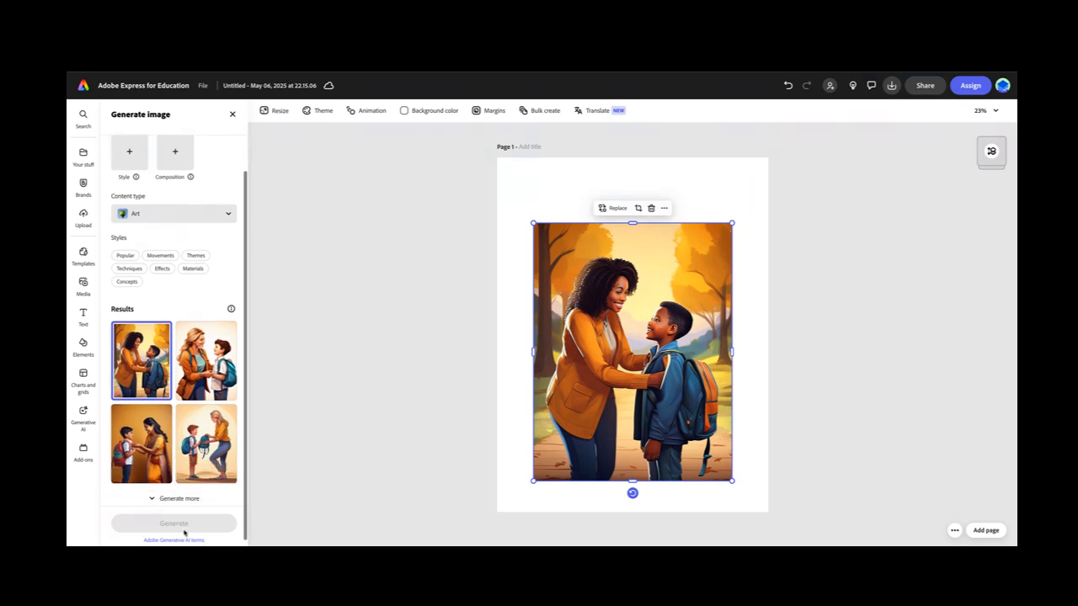
click(176, 499)
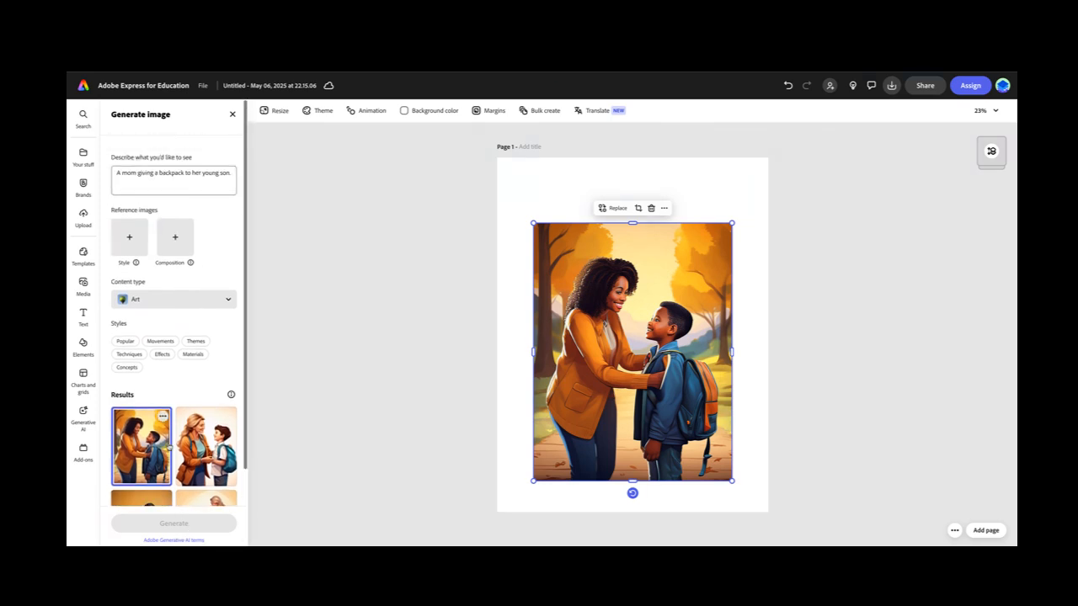
click(150, 173)
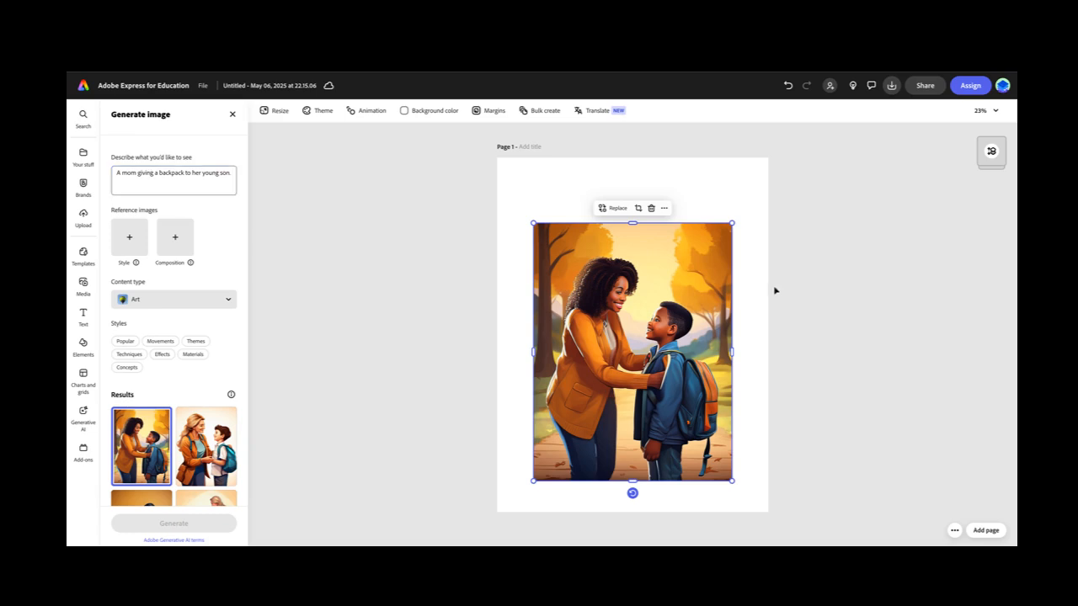
click(748, 305)
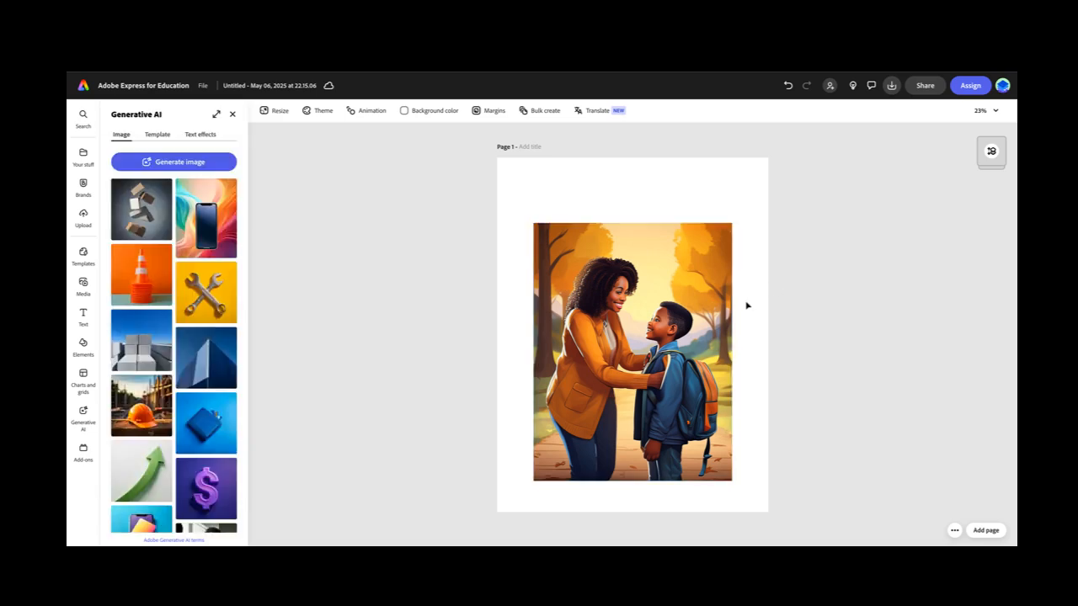
click(534, 290)
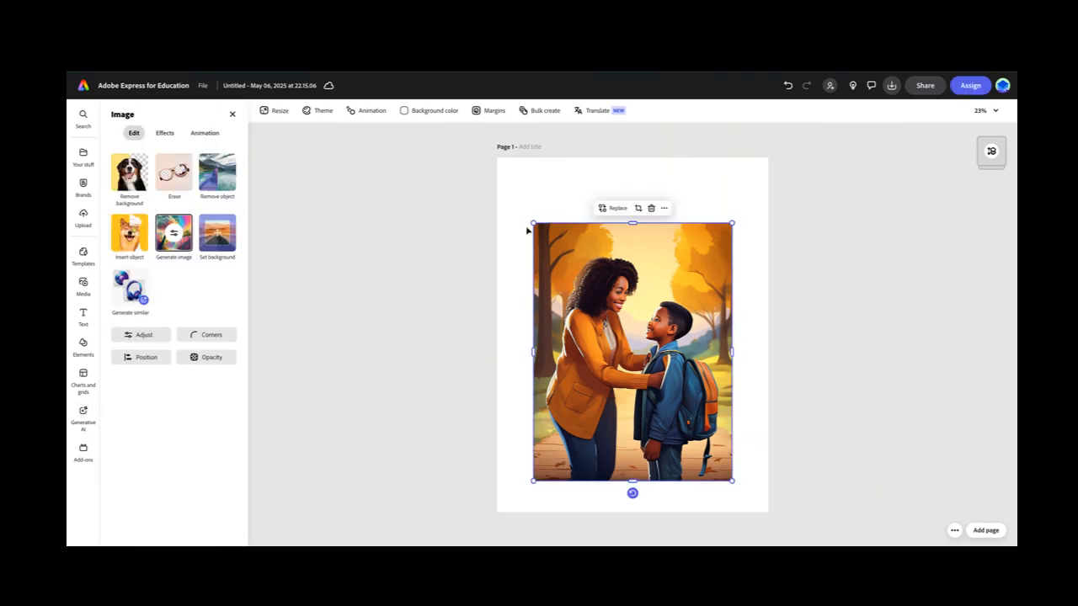
Look through the text presets, add a plain text box and place it above the image
click(83, 315)
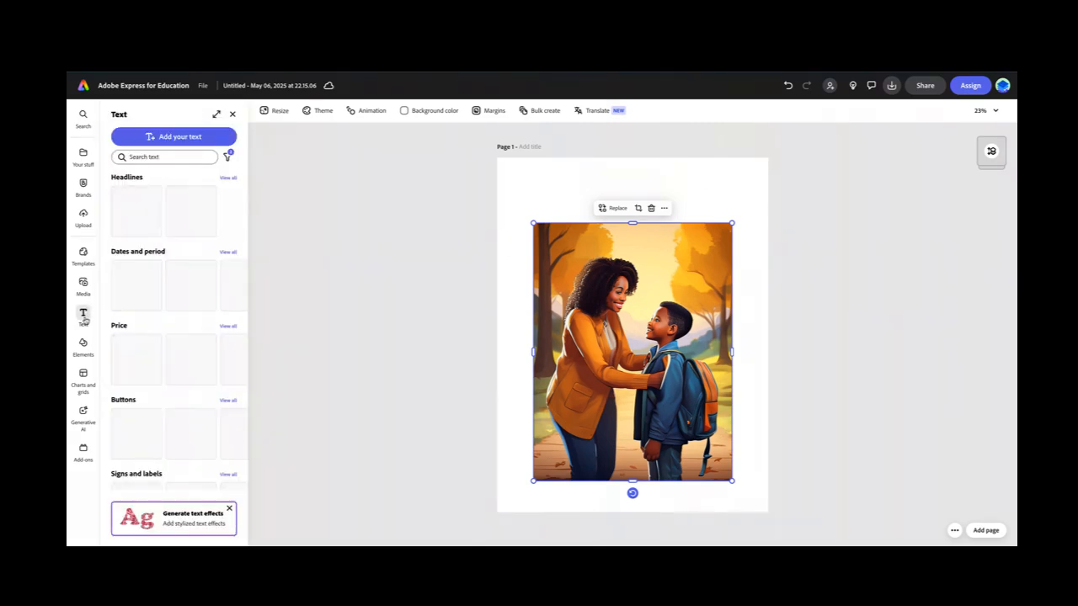
scroll(164, 313, down, 5)
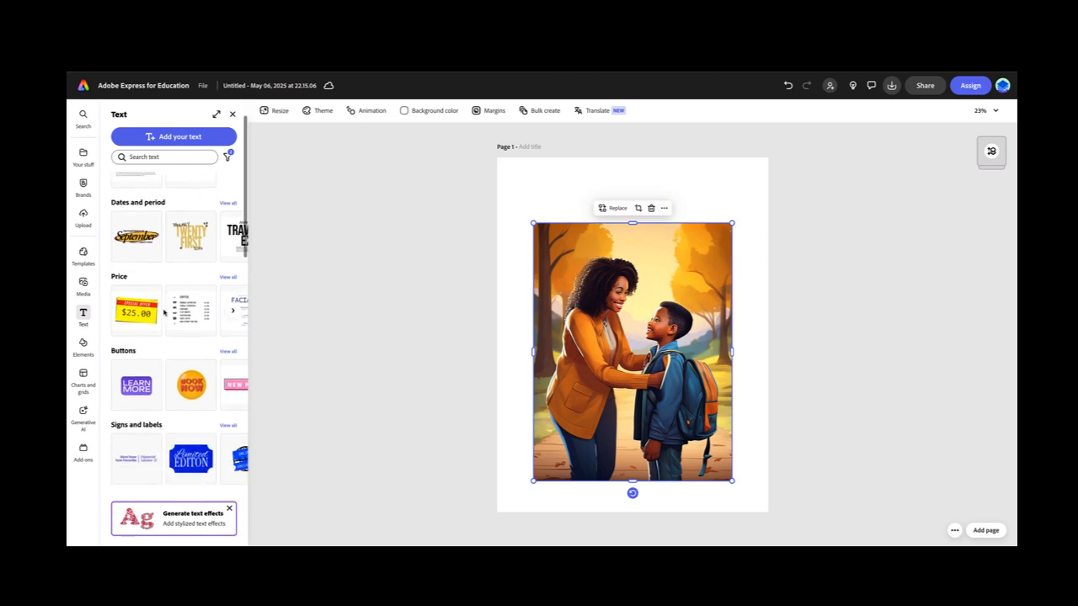
scroll(174, 338, down, 3)
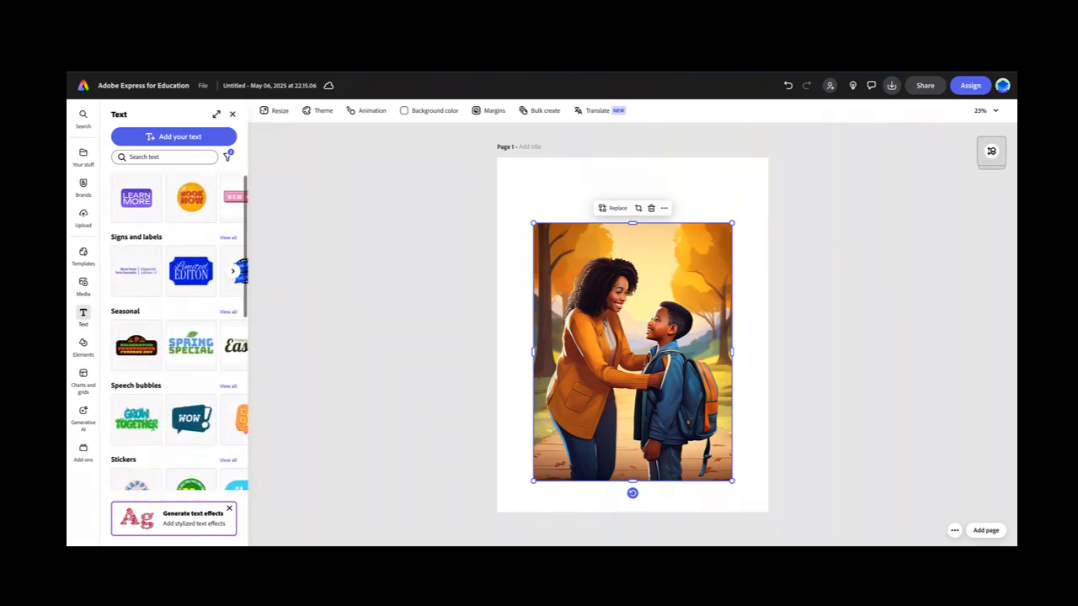
scroll(174, 338, up, 6)
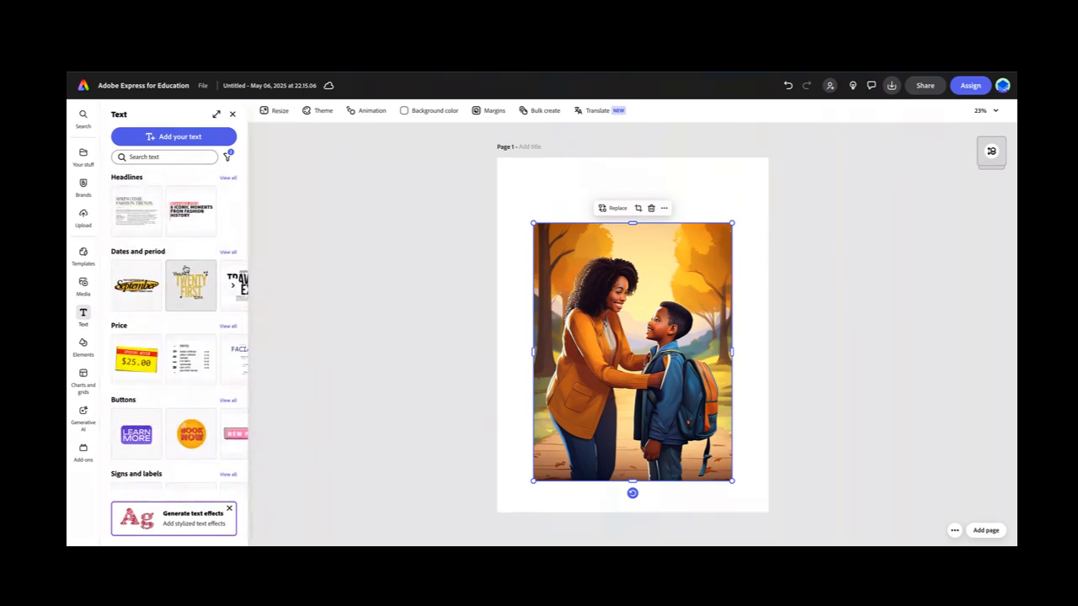
click(175, 137)
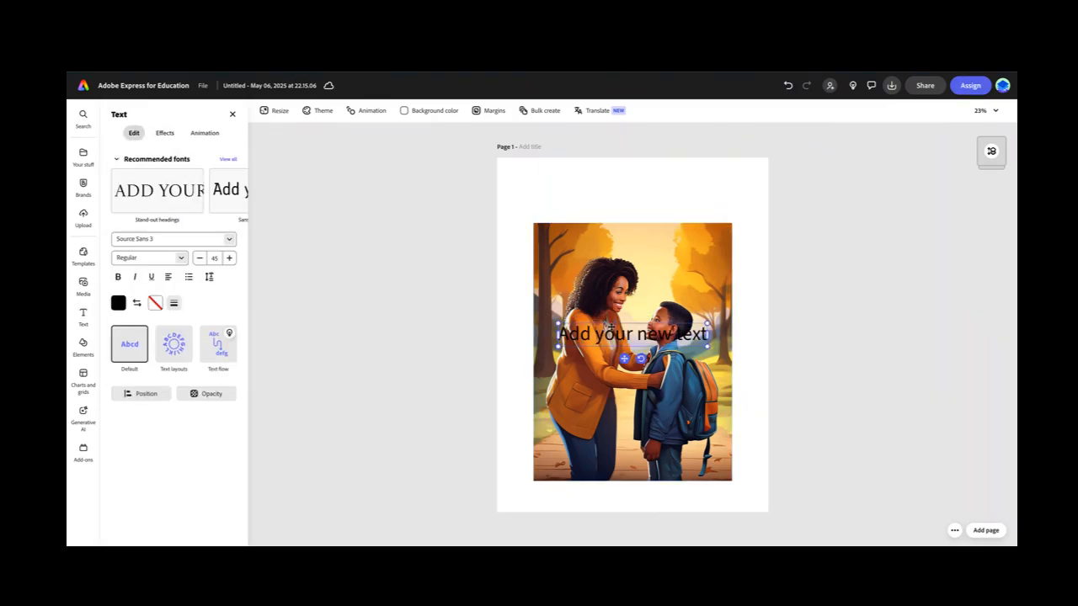
drag(564, 325, 564, 187)
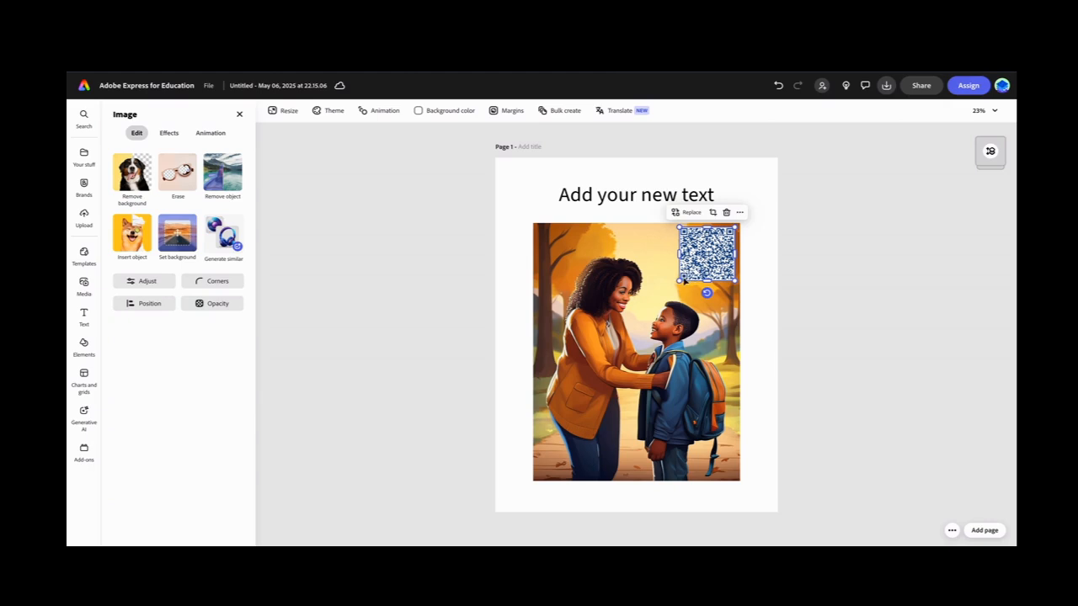
Enlarge the QR code in the image's upper-right corner and set the page background to the recommended pale yellow swatch
mouse_move(677, 283)
mouse_down()
mouse_move(663, 295)
mouse_move(677, 285)
mouse_up()
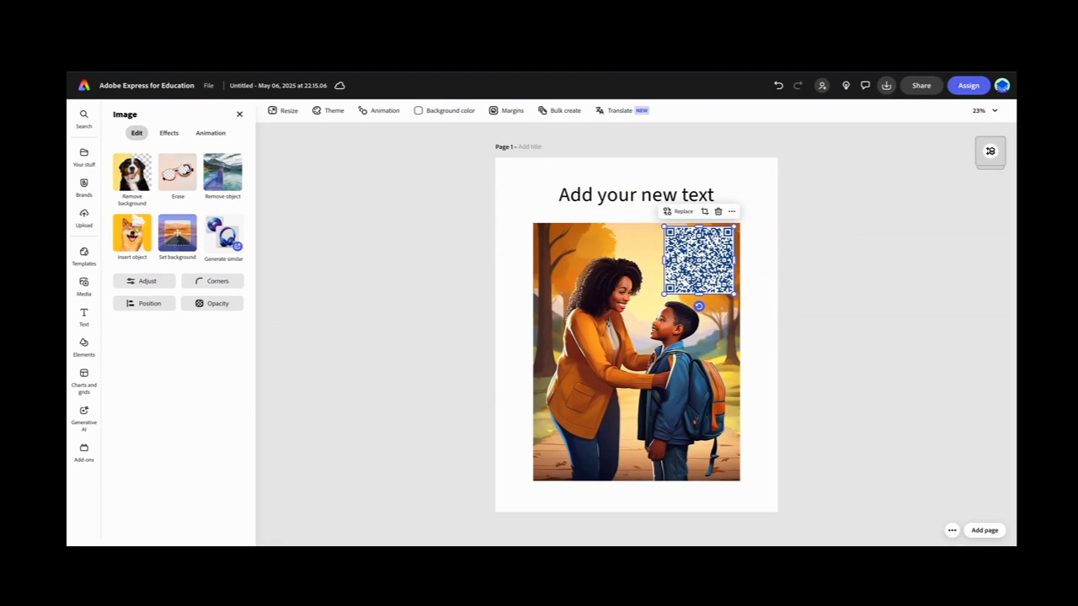
click(459, 112)
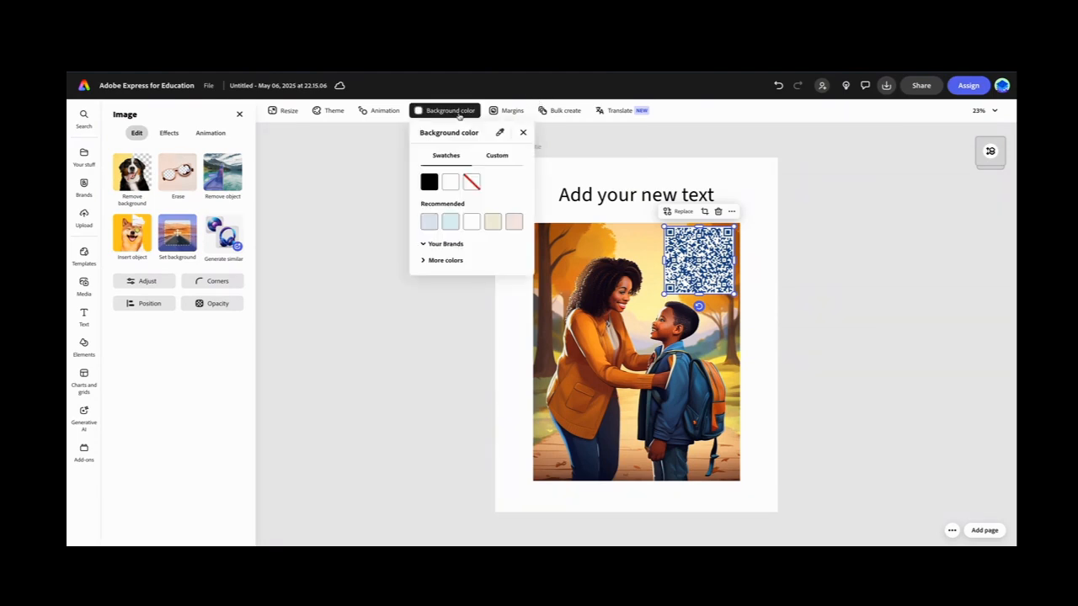
click(493, 221)
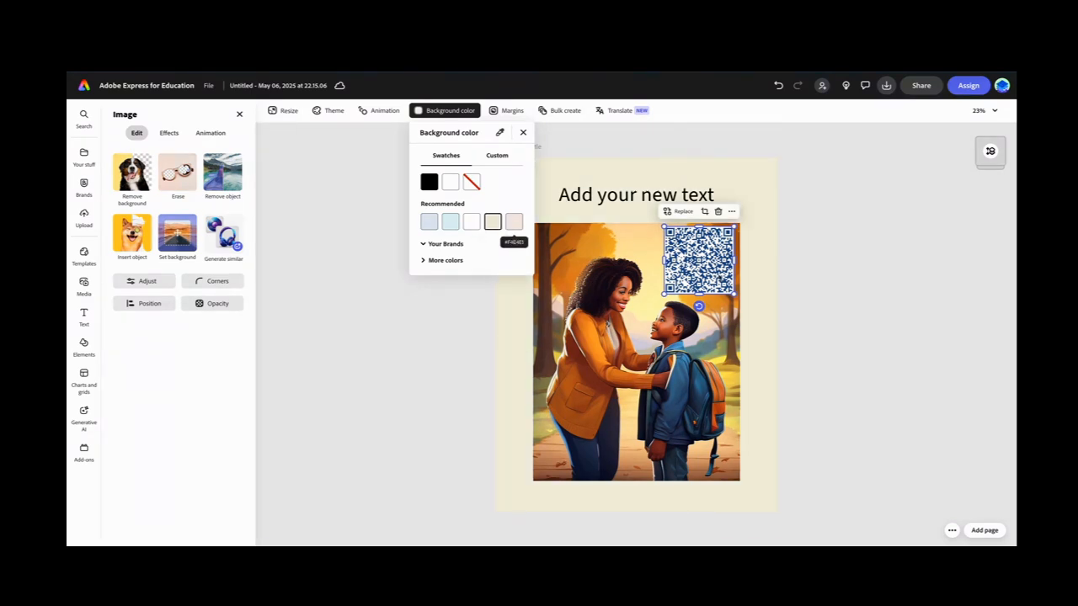
click(745, 283)
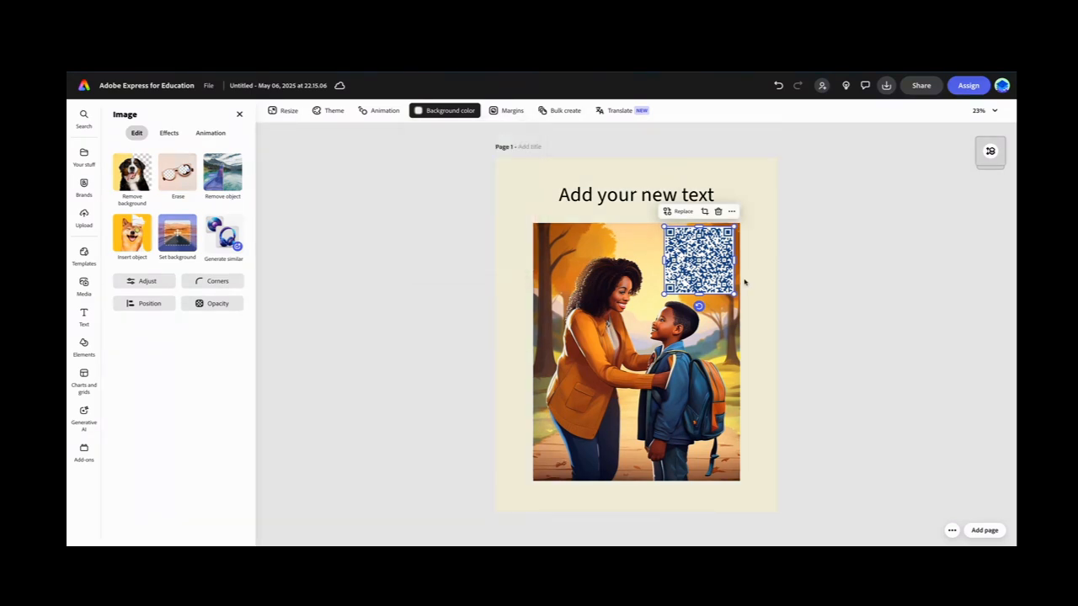
Replace the placeholder text above the image with "Happy Mother's Day"
double_click(646, 197)
text(Hap)
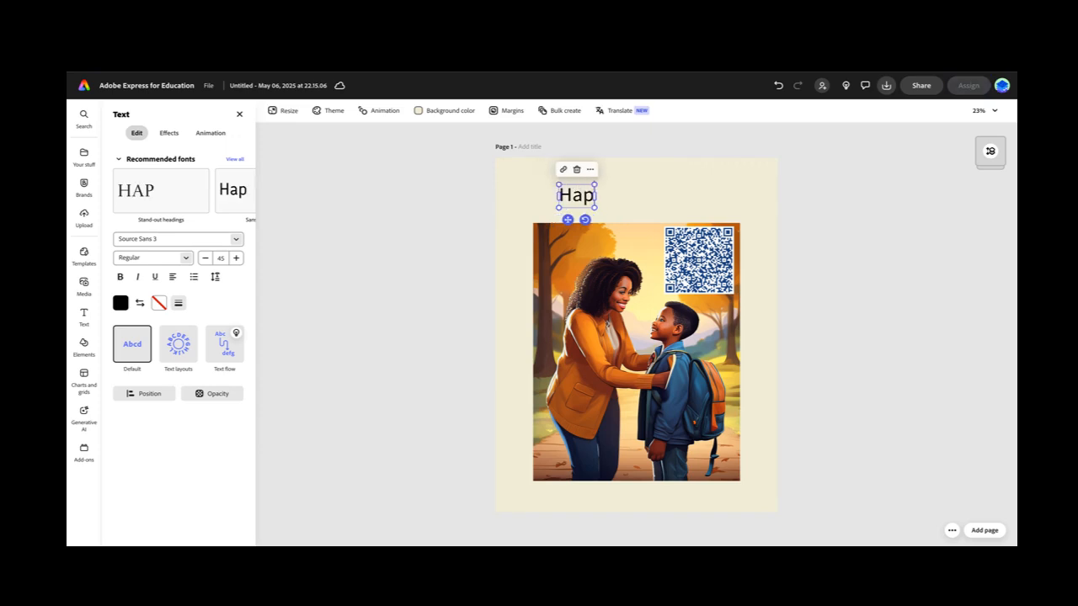
text(py Mother)
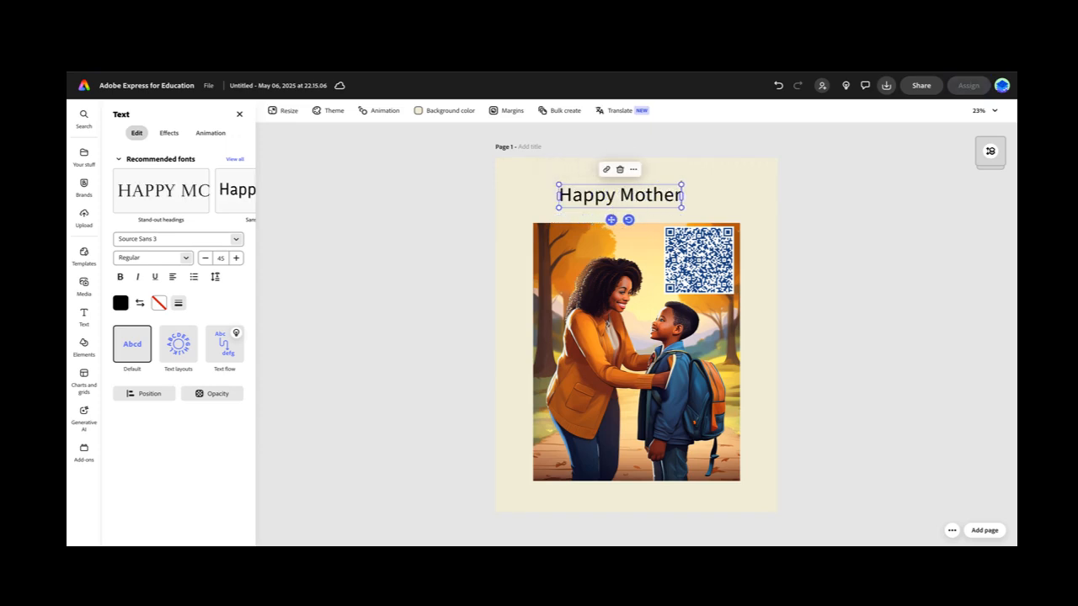
text('s Day)
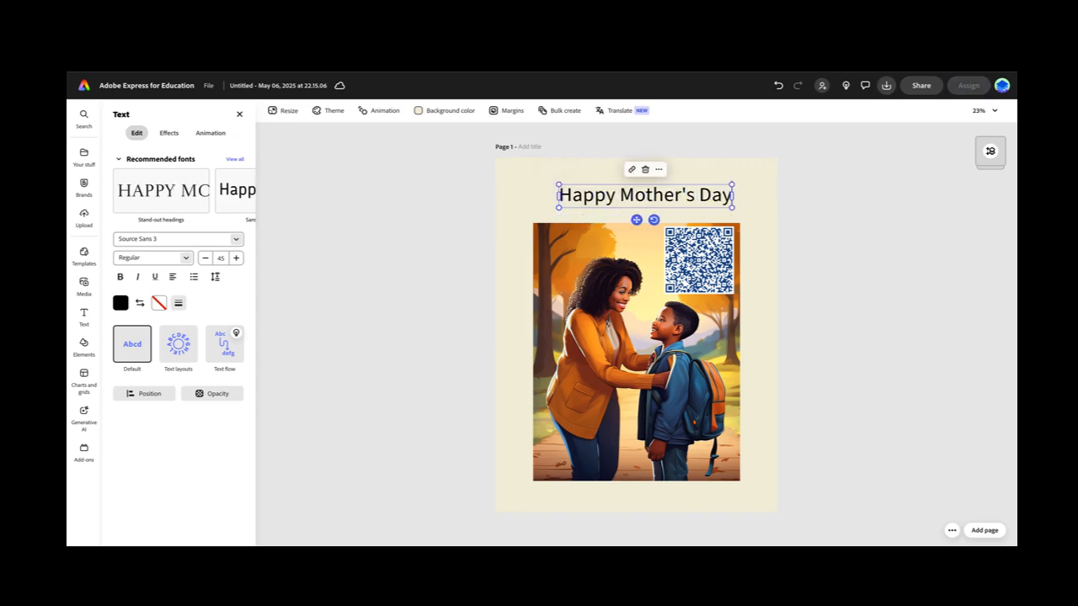
Set the heading's font to Permanent Marker Regular and enlarge the heading so it spans nearly the full page width
triple_click(686, 195)
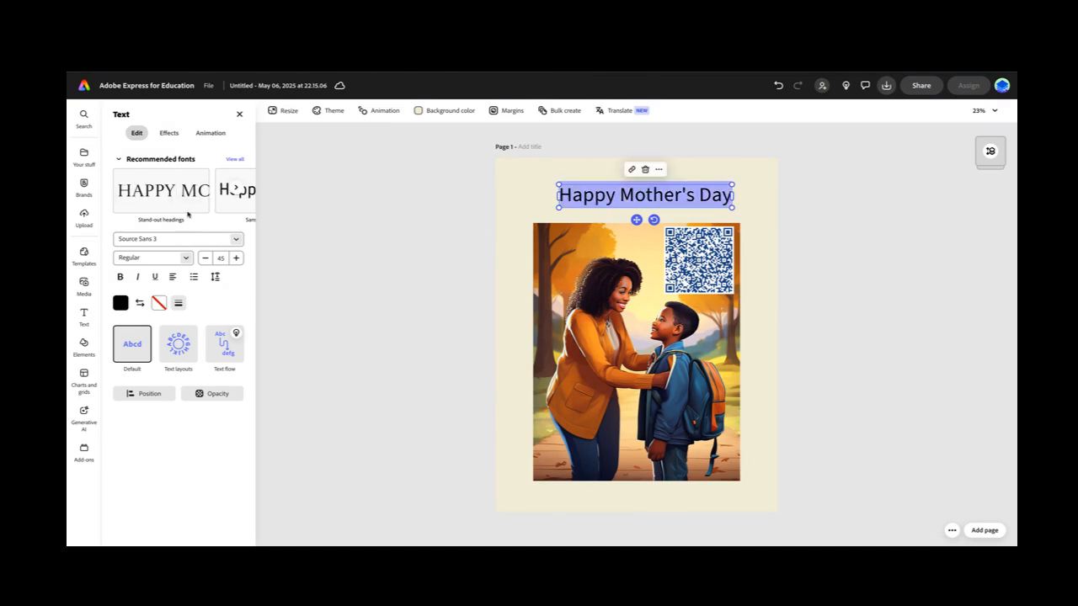
click(183, 239)
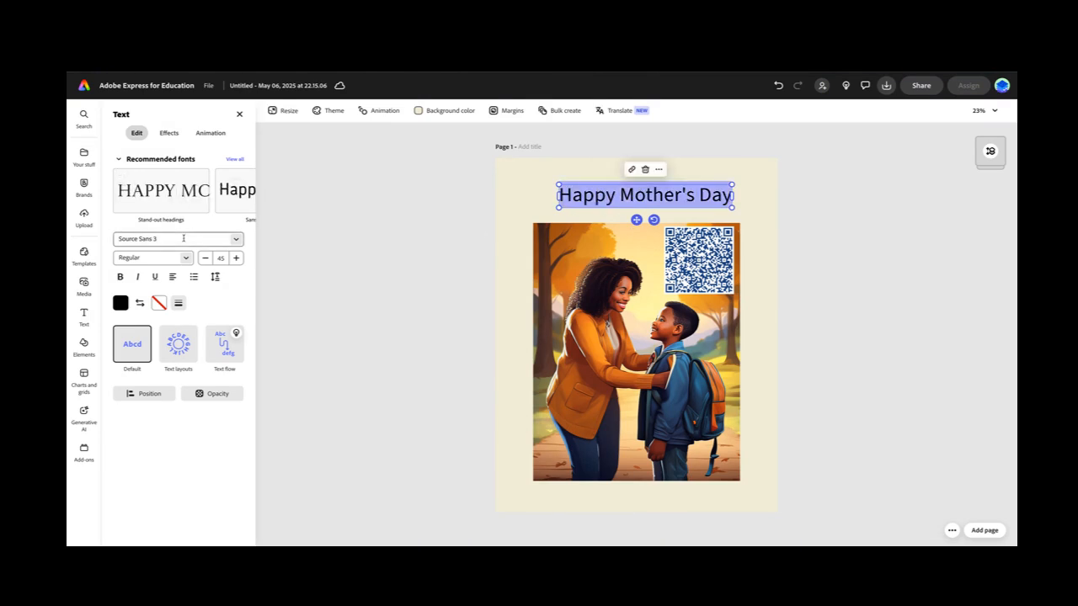
click(236, 240)
scroll(242, 341, down, 1)
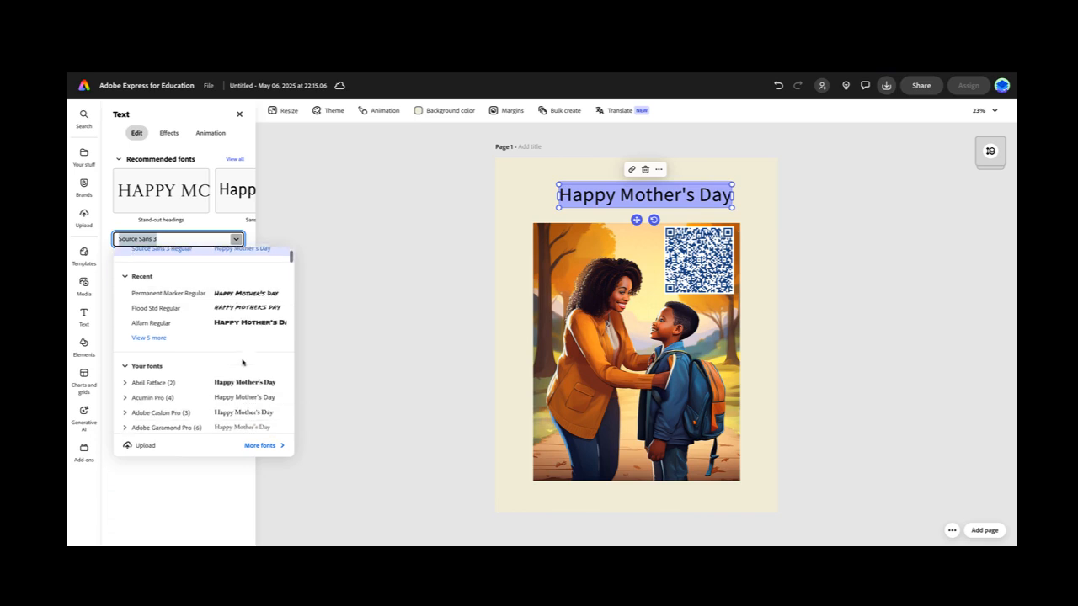
click(242, 290)
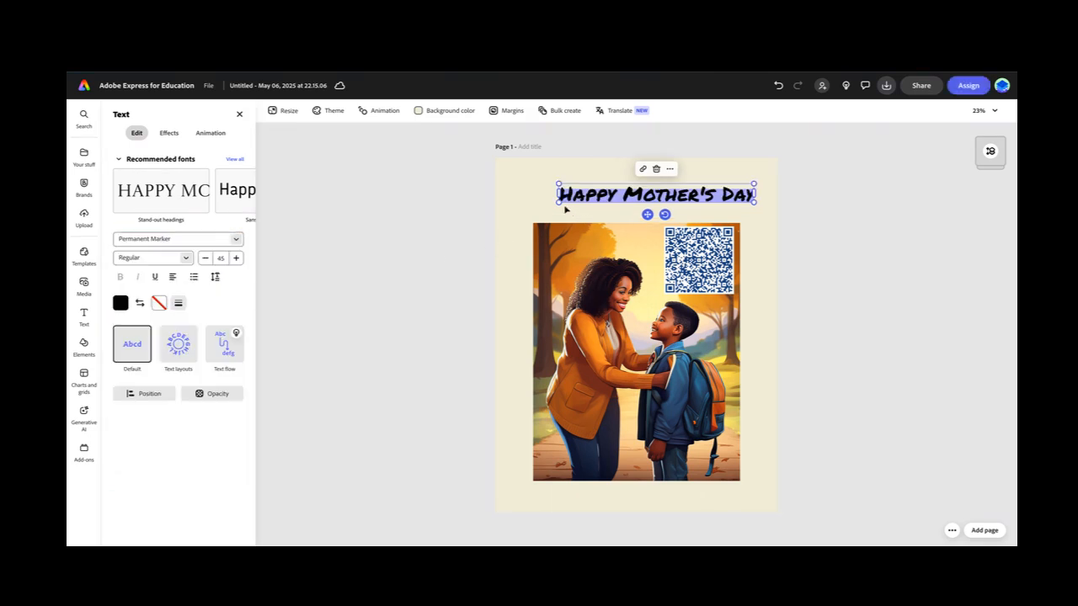
drag(558, 202, 510, 207)
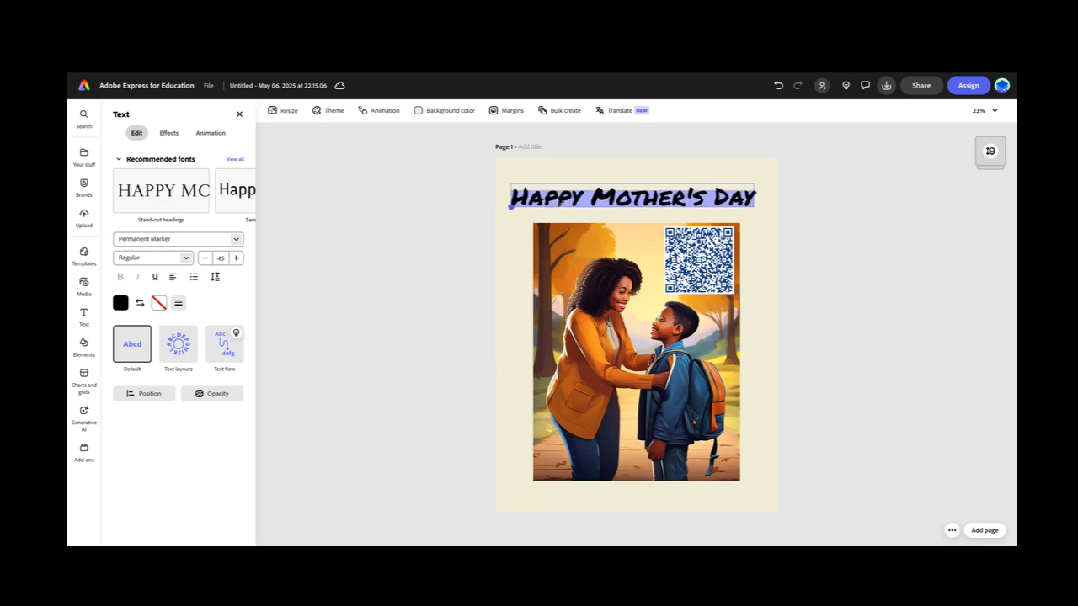
Move the mother-and-son image slightly up, closer to the heading, keeping it horizontally centred on the page
click(759, 303)
drag(704, 392, 704, 385)
drag(715, 274, 715, 274)
drag(724, 432, 725, 433)
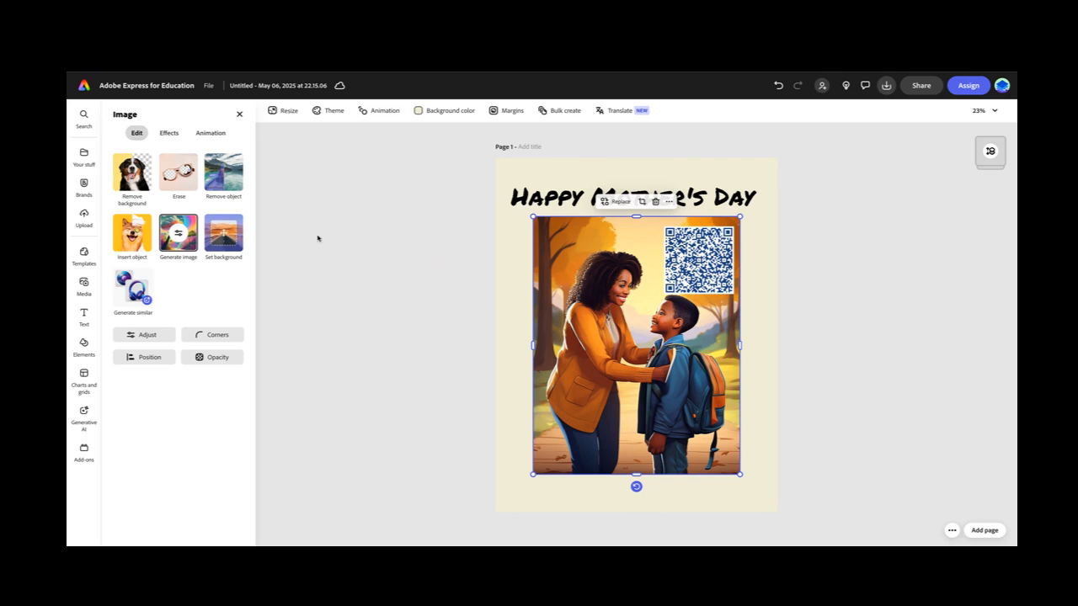
click(769, 457)
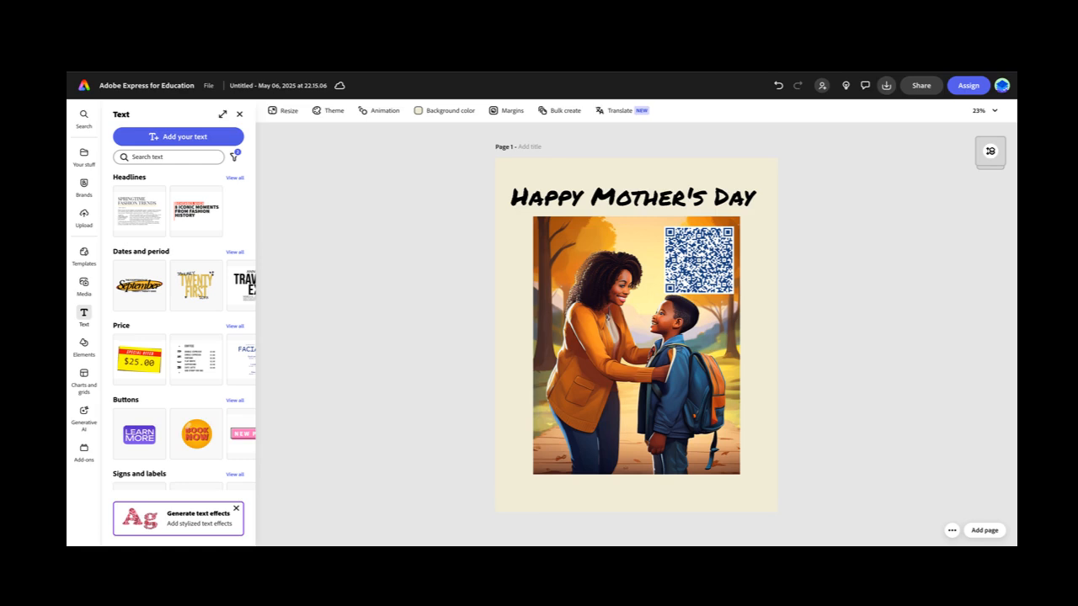
Open the sharing options for the finished flyer
click(921, 85)
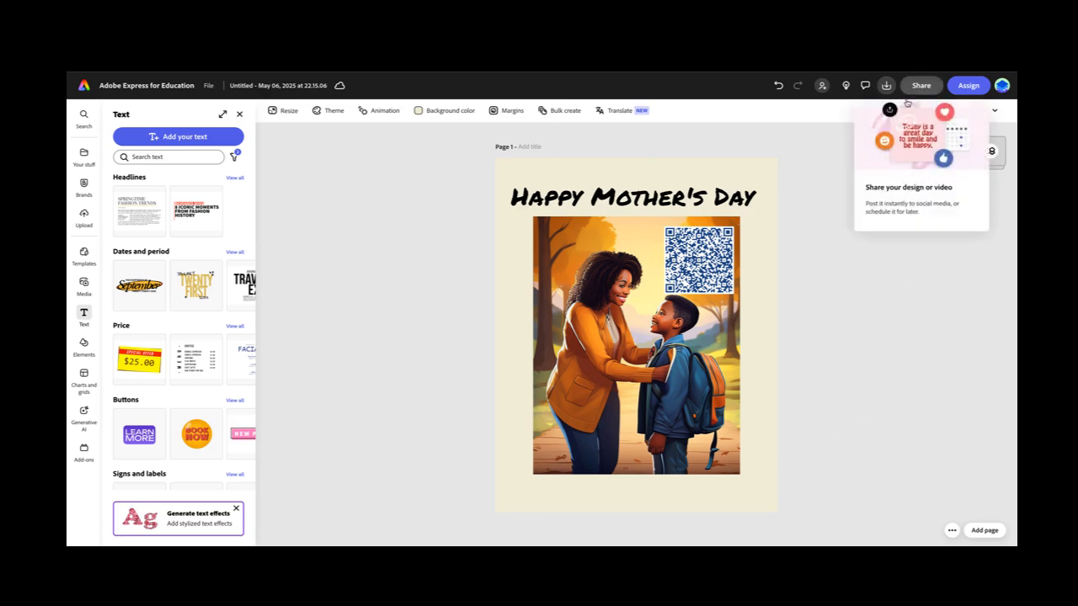